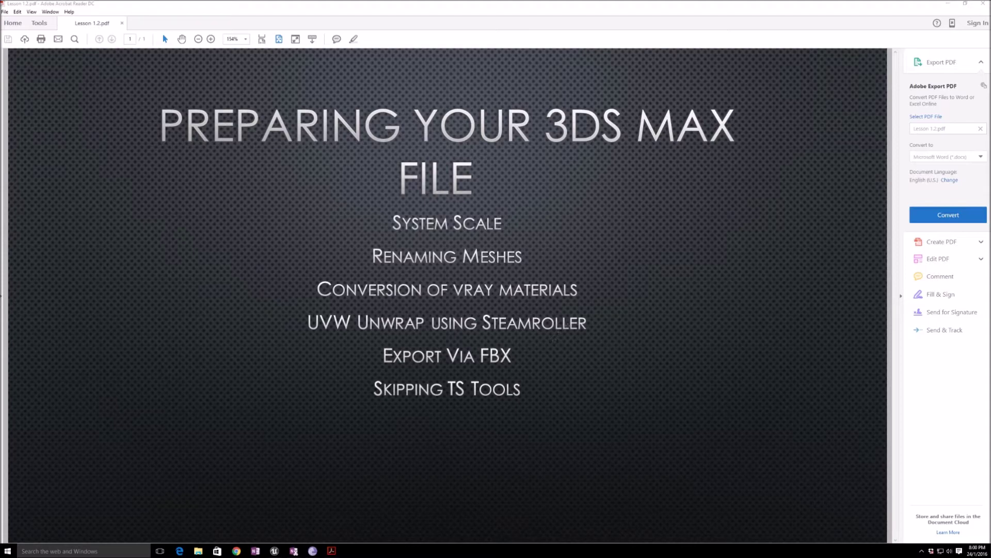
Minimize Acrobat Reader's Lesson 1.2 slide to reveal the desktop.
left_click(948, 4)
Open the FOR UNREAL folder, then its MAX folder holding bedroom.max.
double_click(914, 106)
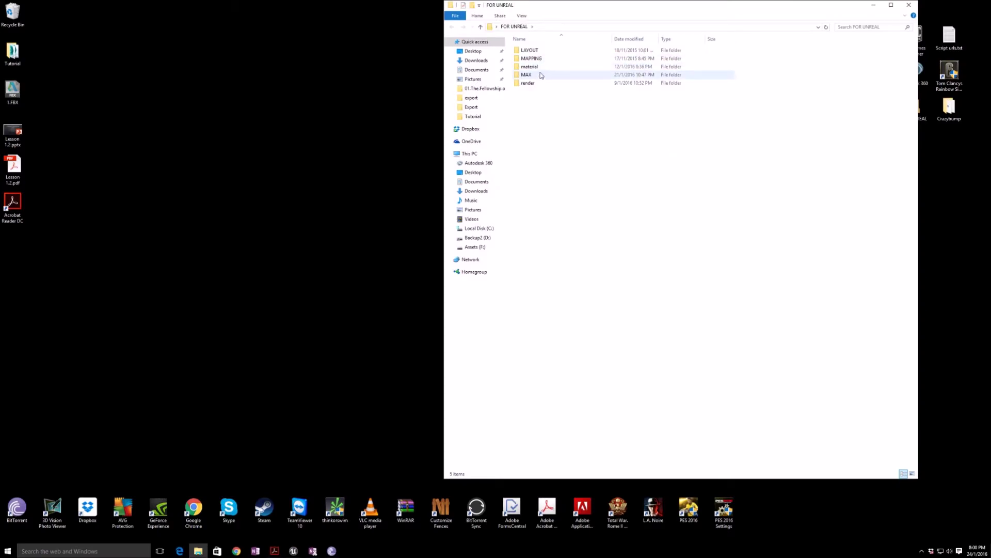
left_click(542, 75)
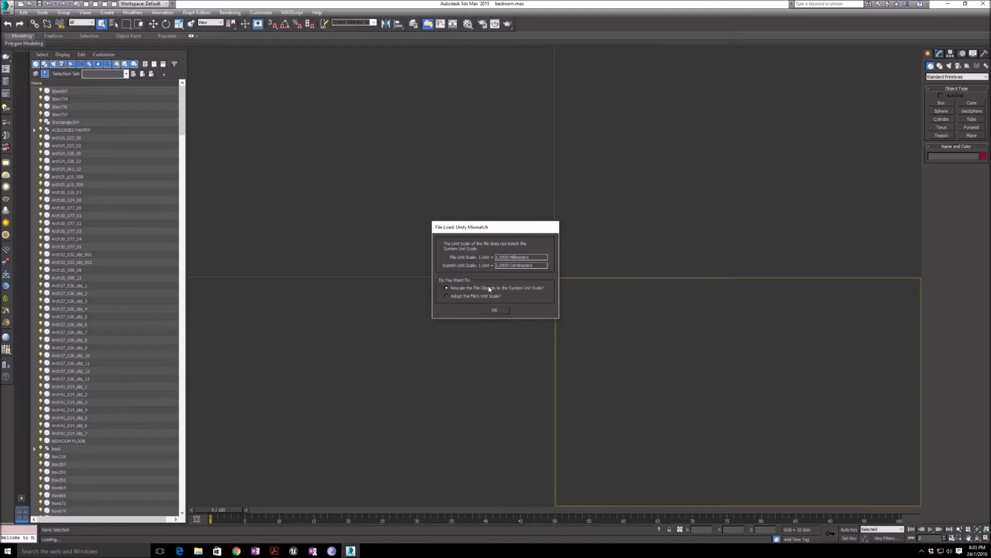
Rescale the millimetre file objects to centimetre system units and continue past missing files.
left_click(496, 310)
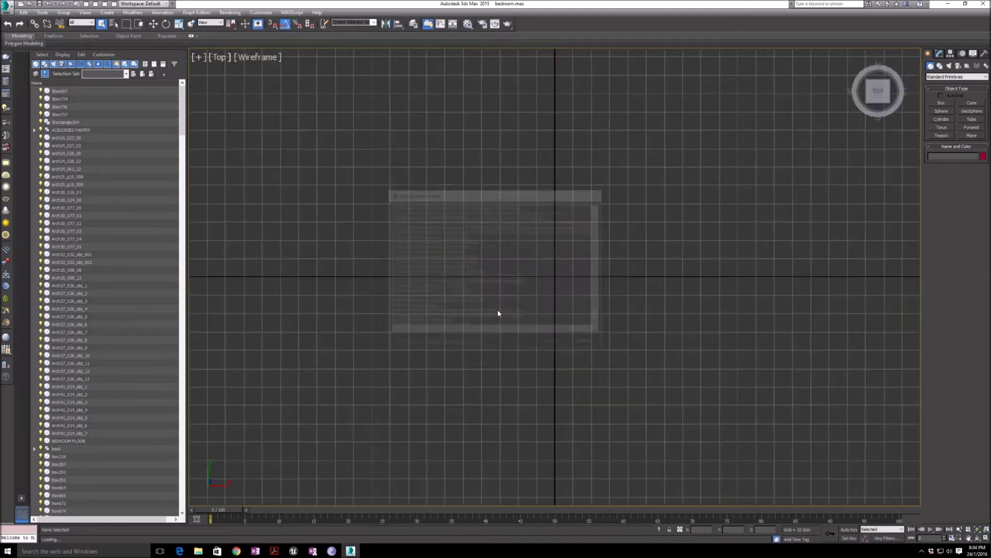
left_click(592, 345)
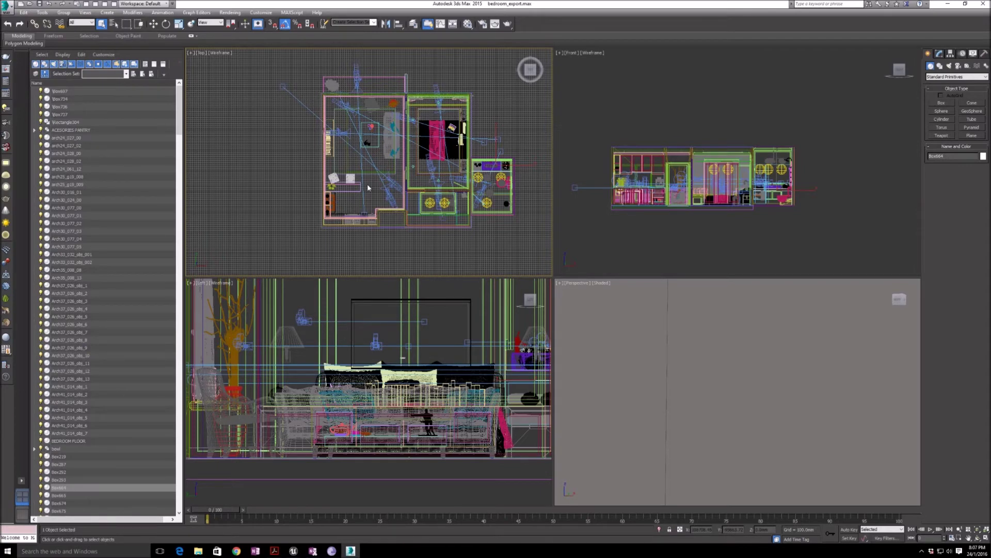
Rename the two kitchen stools to sm_kitchen_highchair.
scroll(341, 209, "up", 4)
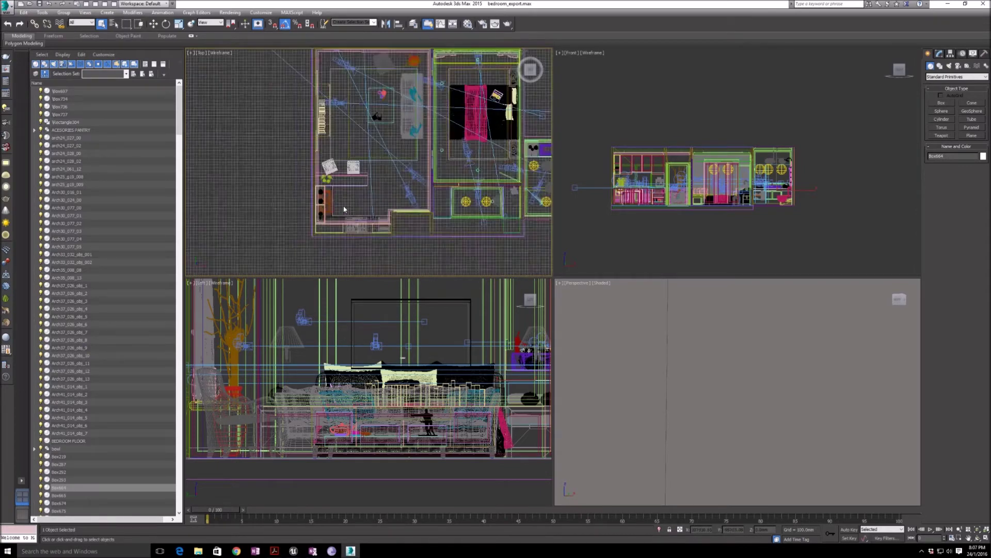
left_click(357, 151)
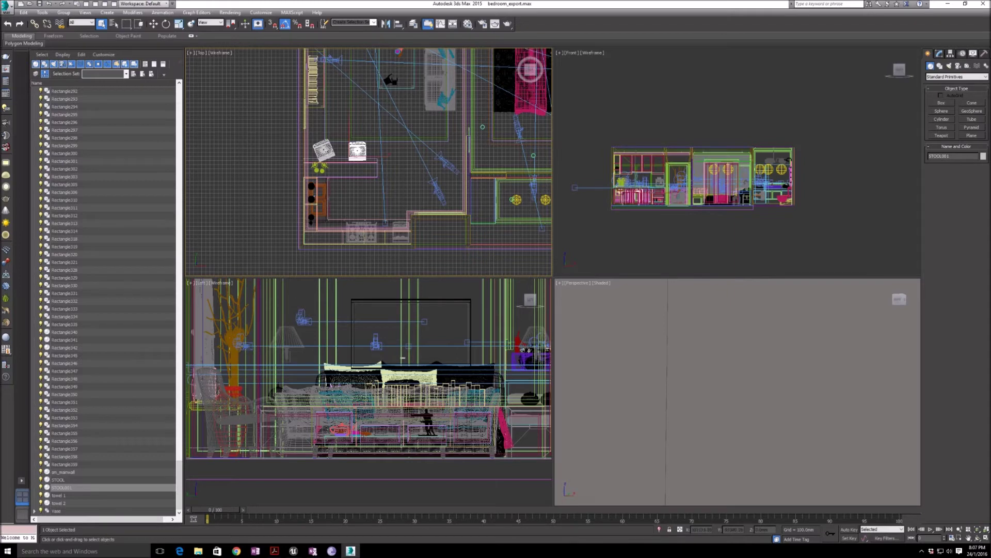
left_click(325, 149, "ctrl")
right_click(60, 471)
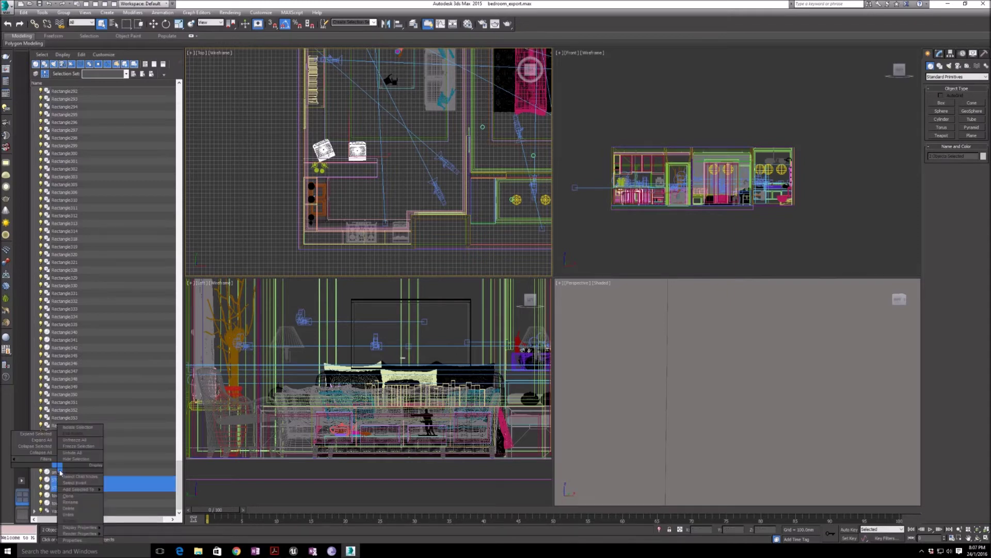
left_click(71, 501)
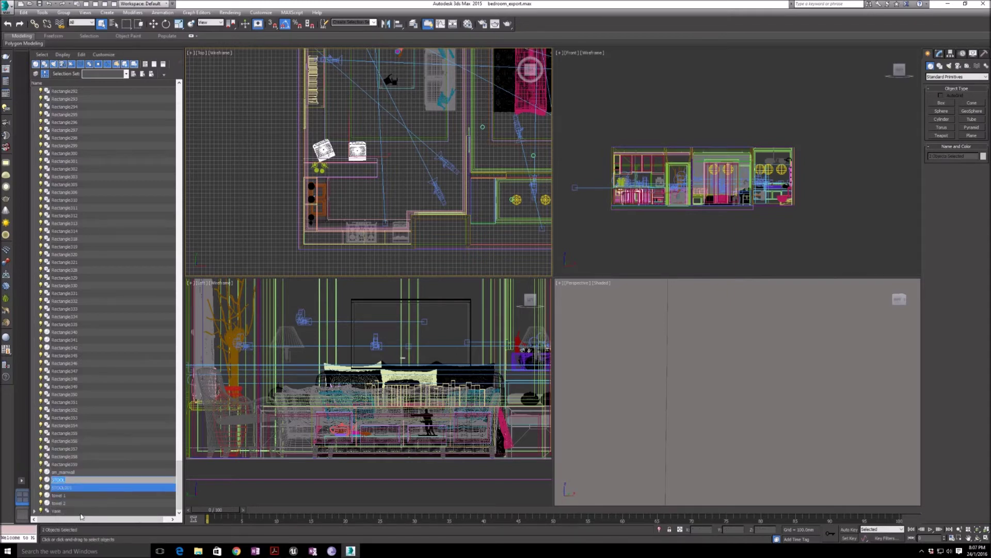
type("St")
key("Return")
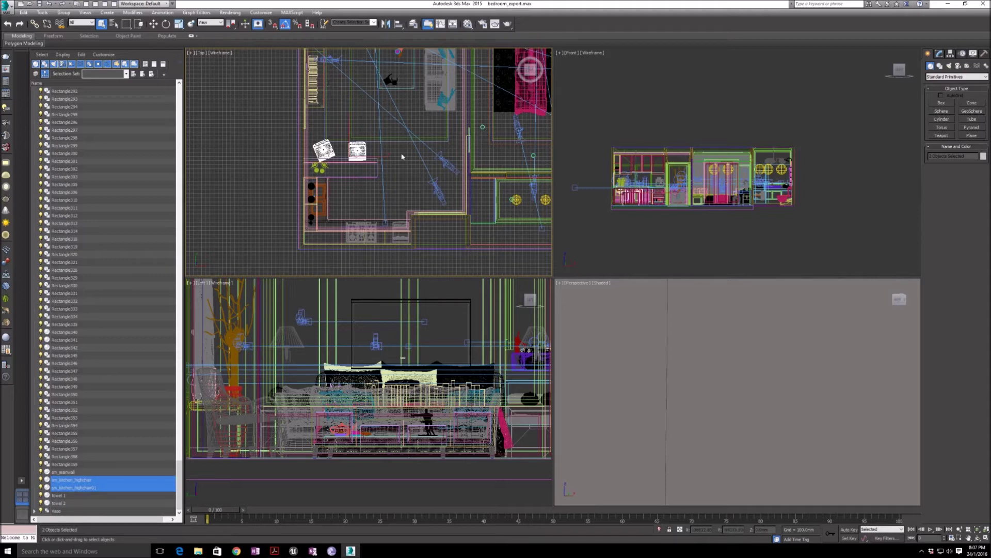
Rename Group03 to sm_kitchen_sink.
left_click(325, 188)
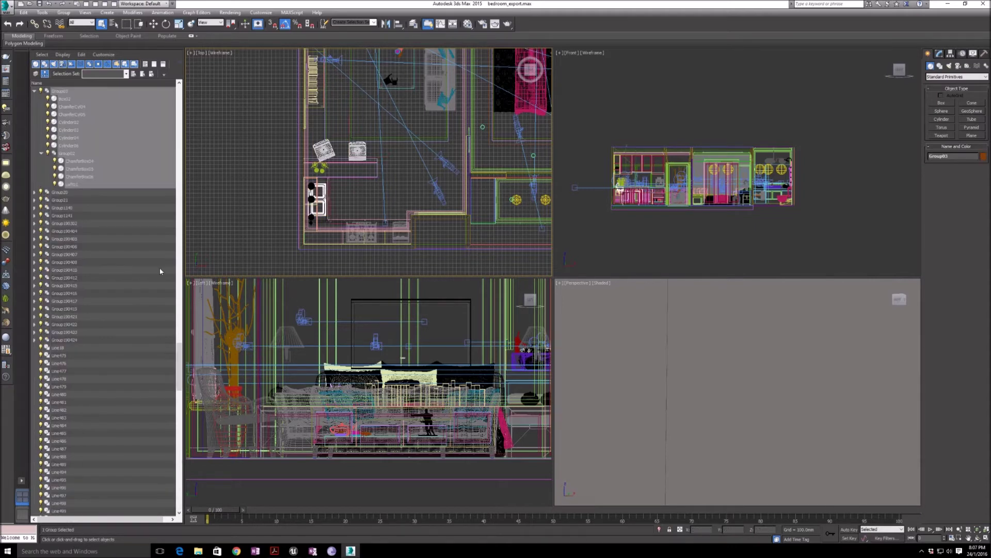
right_click(77, 122)
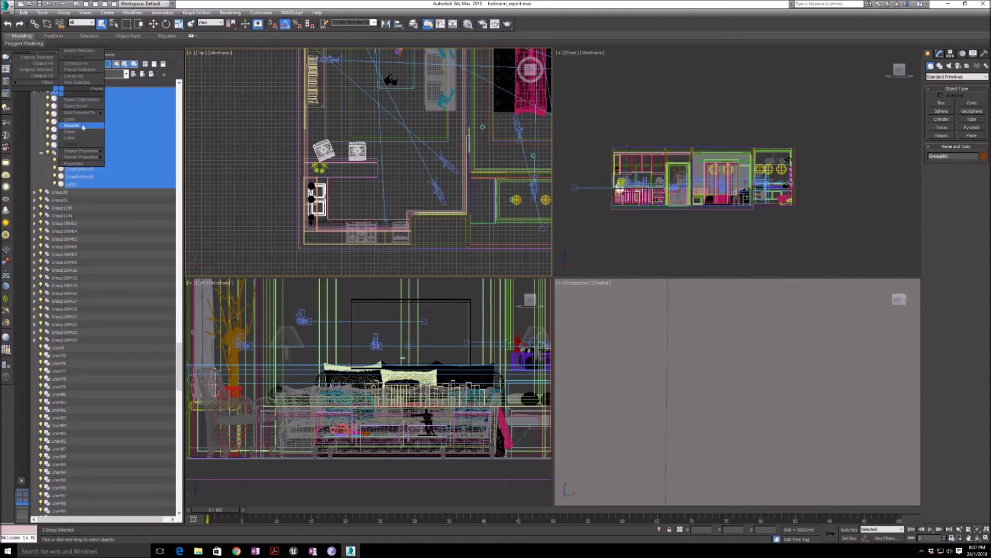
left_click(82, 123)
key("BackSpace")
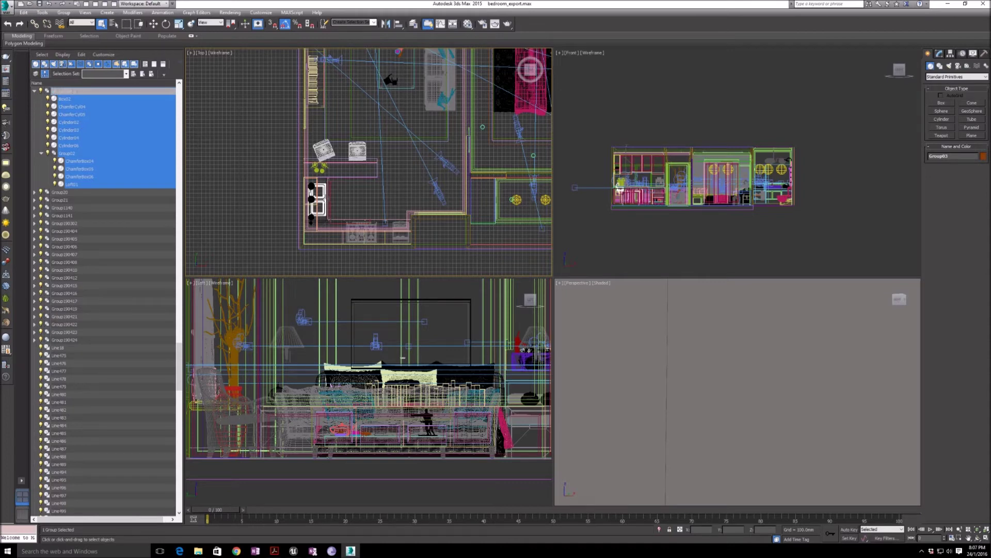
key("Return")
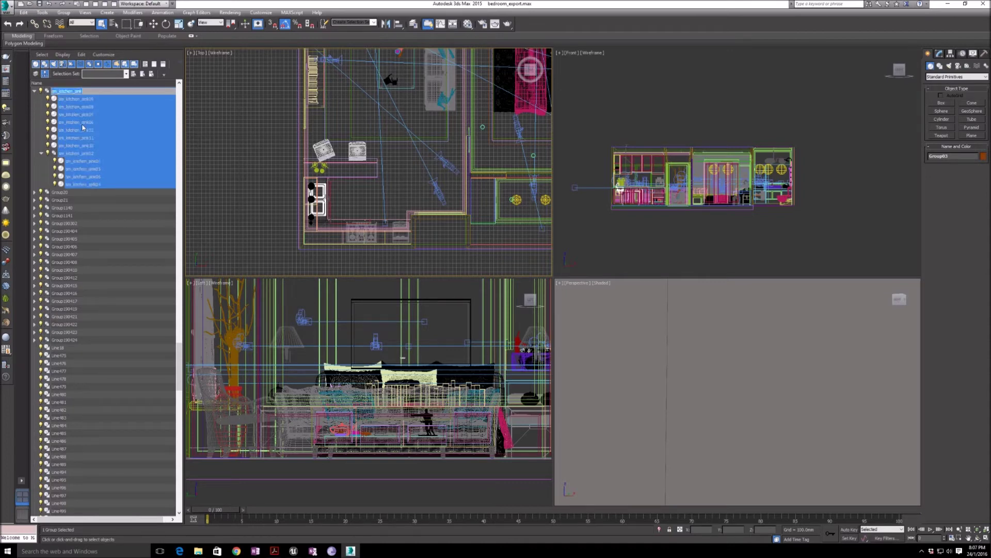
scroll(65, 202, "down", 4)
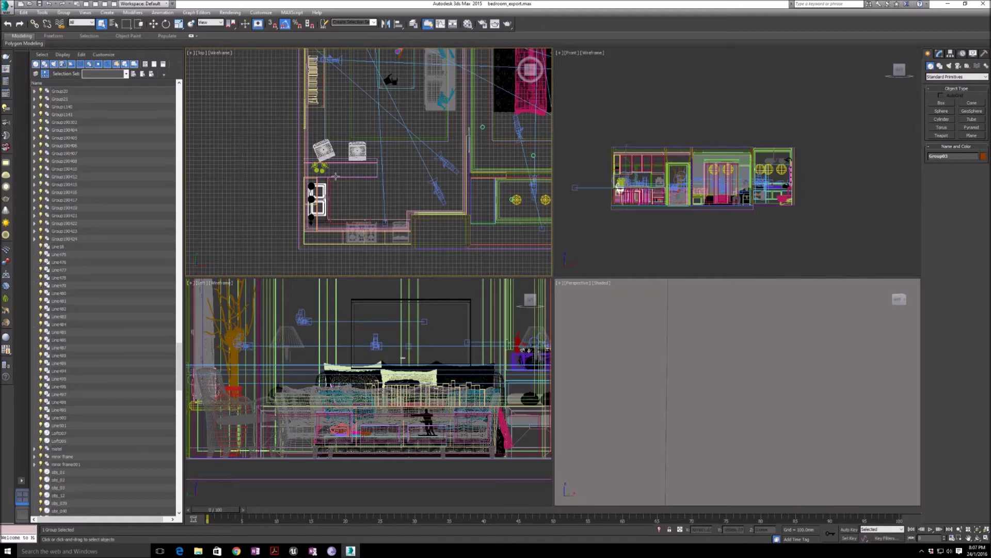
left_click(354, 238)
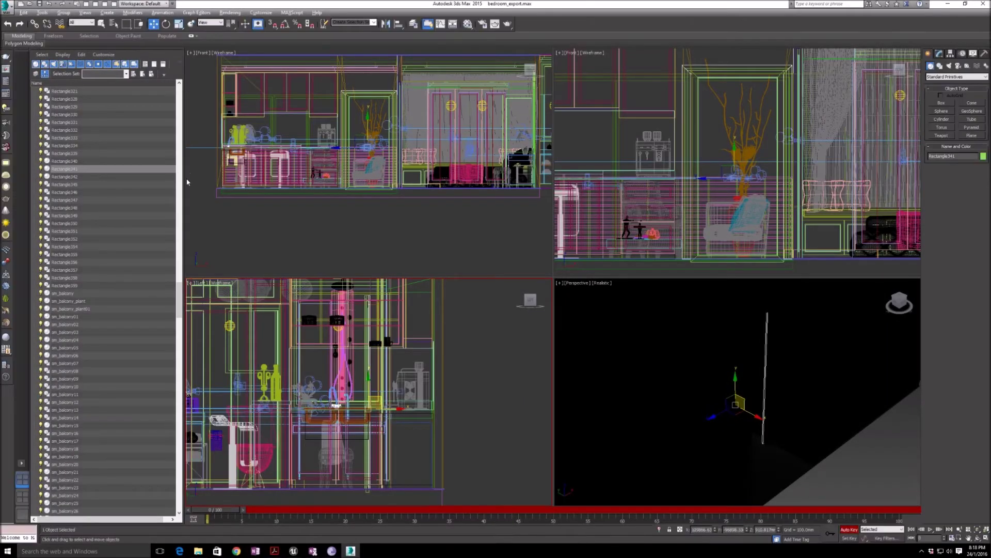
left_click_drag(178, 298, 179, 312)
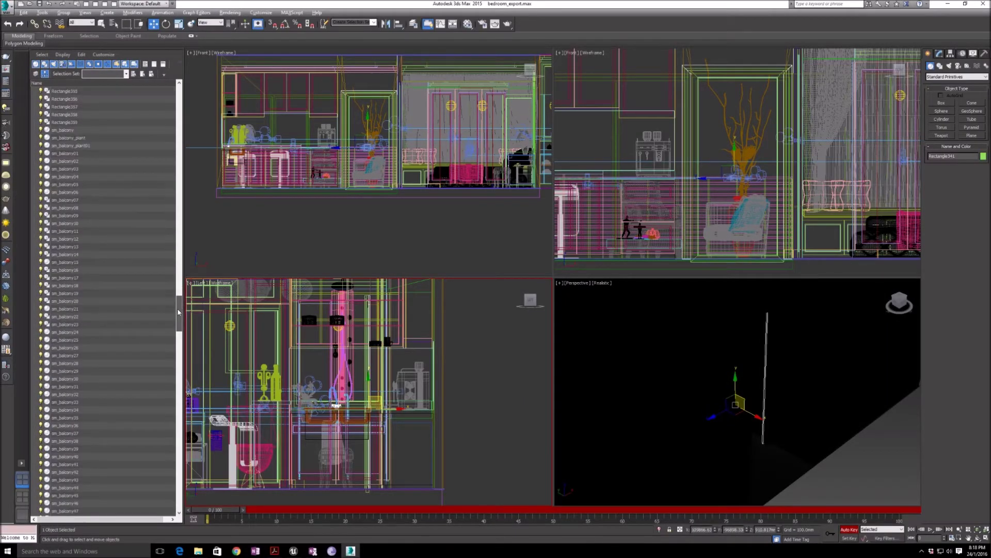
left_click(74, 185)
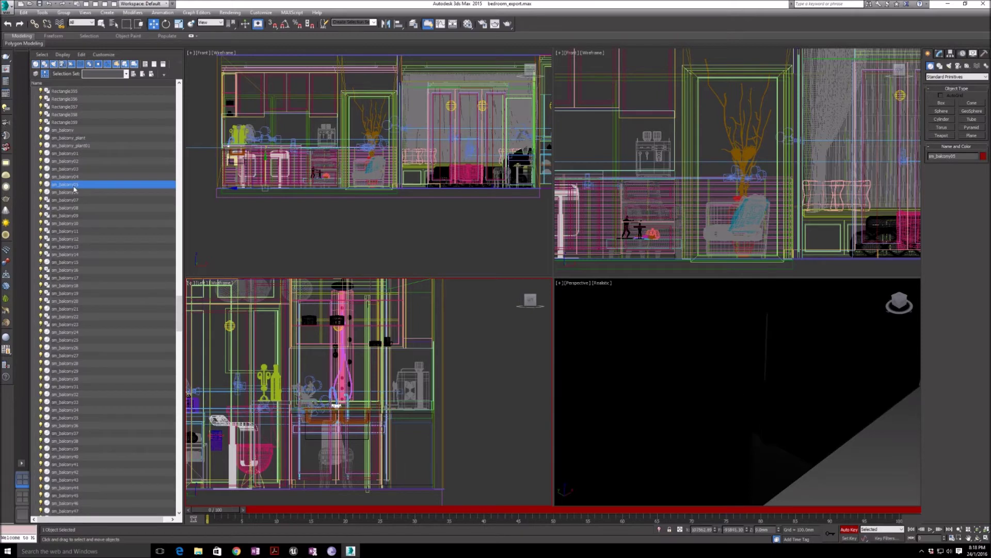
left_click(71, 221)
left_click(77, 293)
scroll(78, 293, "down", 3)
left_click(82, 317)
scroll(85, 316, "down", 3)
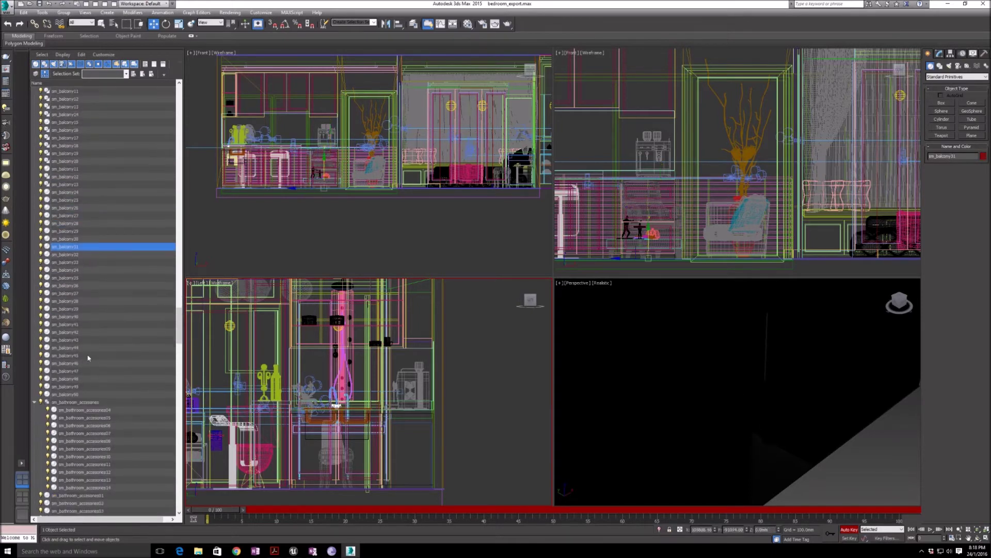
left_click(87, 356)
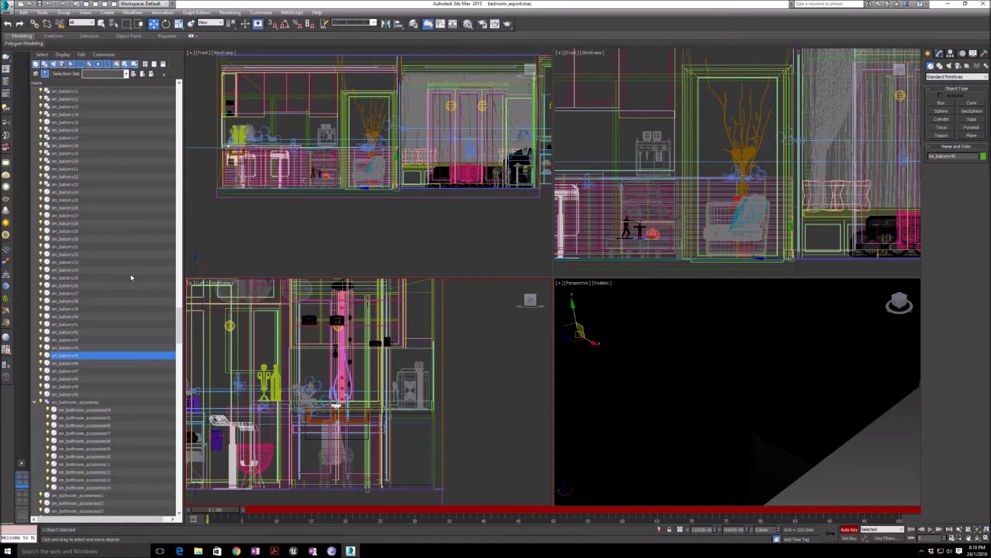
scroll(131, 277, "down", 4)
left_click(90, 355)
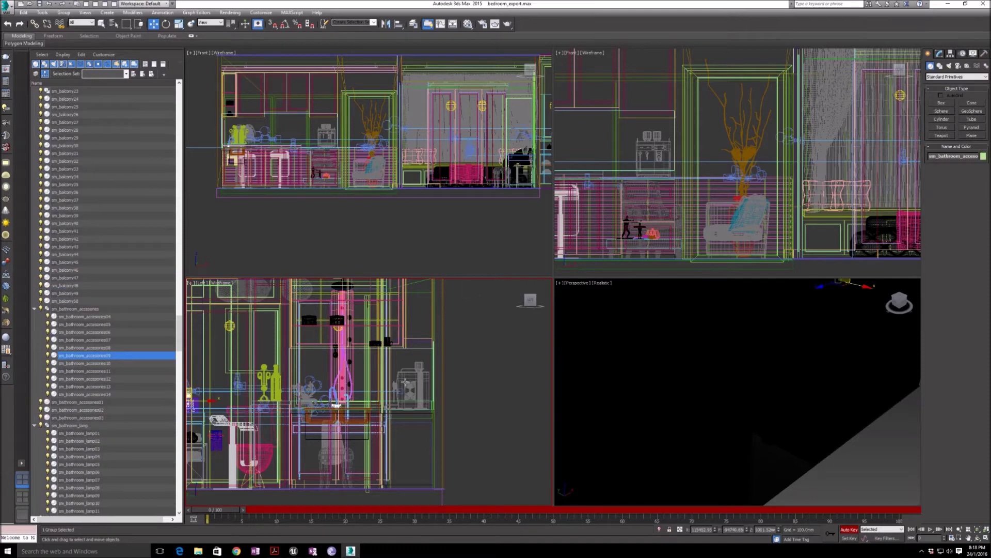
scroll(99, 424, "down", 16)
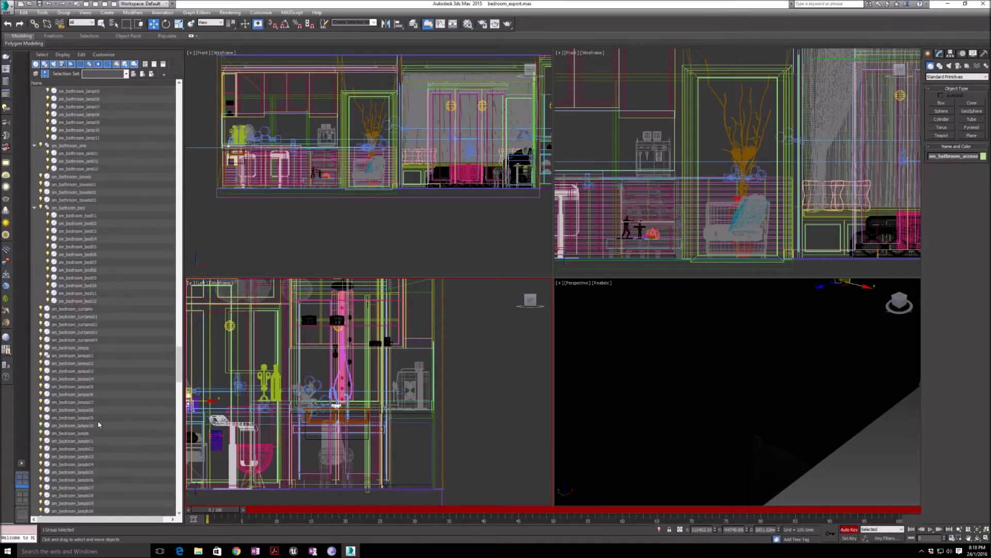
scroll(100, 425, "down", 5)
left_click(104, 372)
left_click(174, 438)
scroll(176, 330, "down", 5)
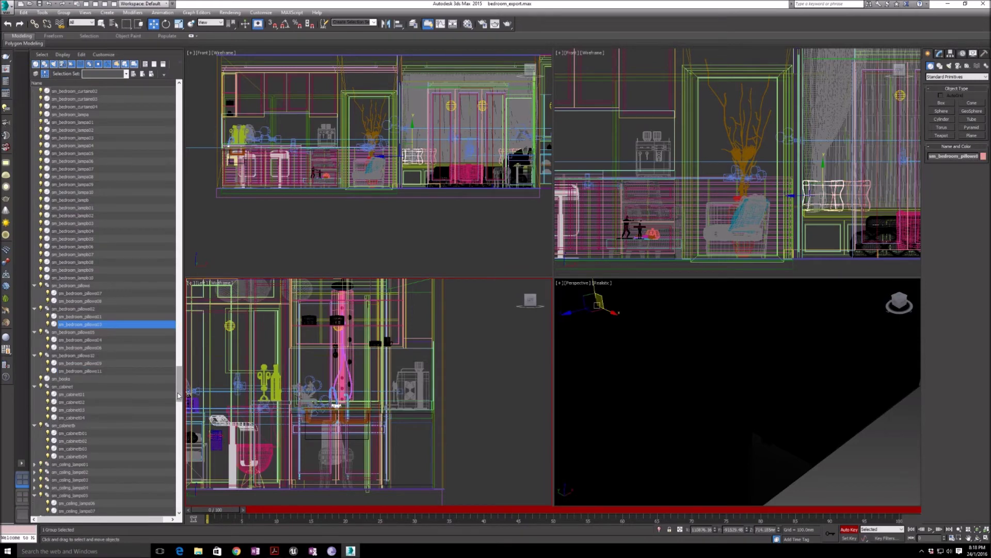
left_click_drag(179, 396, 181, 236)
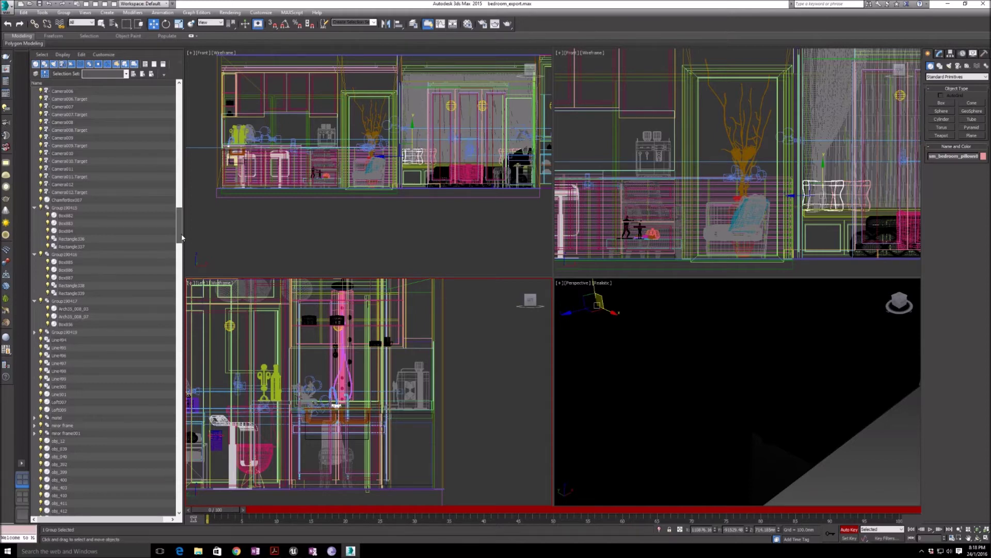
left_click_drag(181, 237, 181, 249)
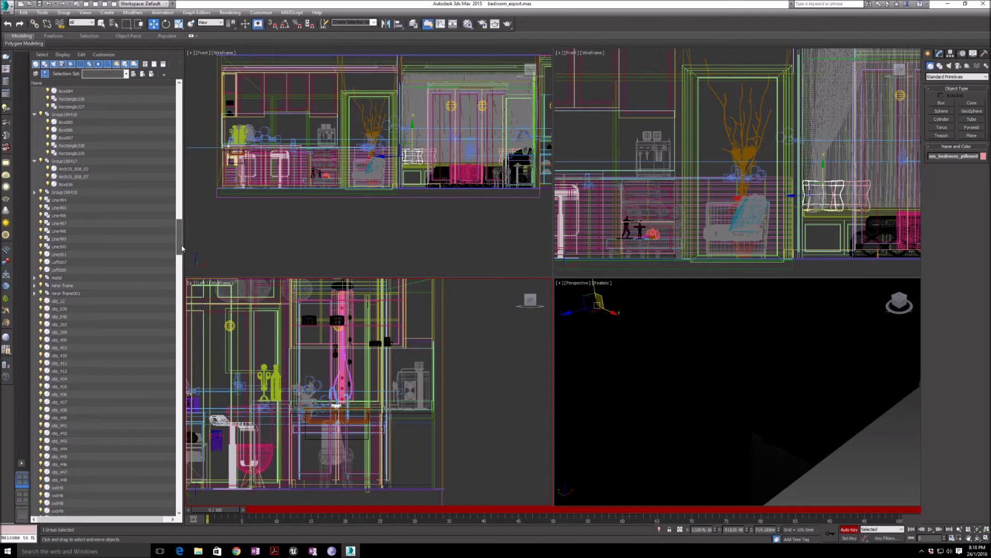
left_click(93, 331)
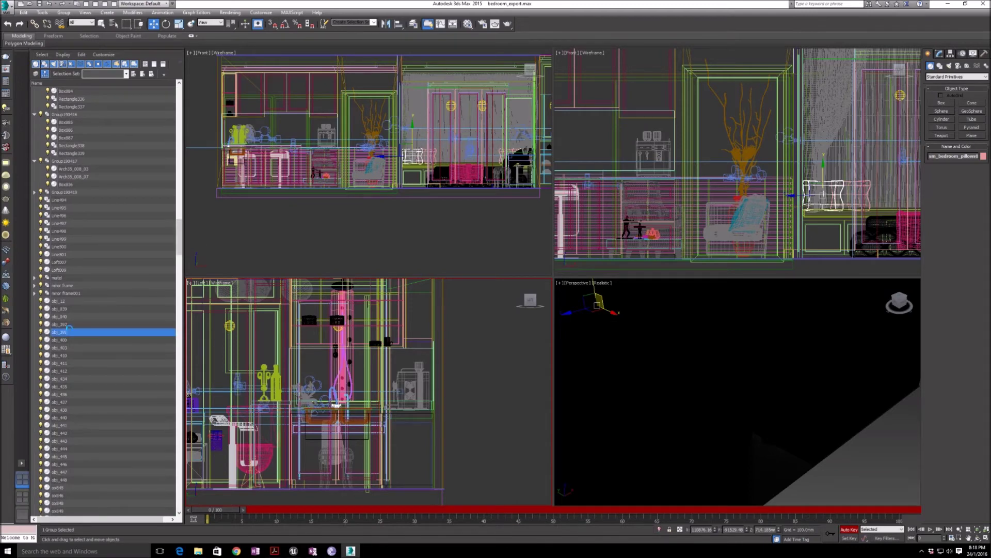
left_click(87, 387)
scroll(86, 388, "down", 2)
left_click(85, 394)
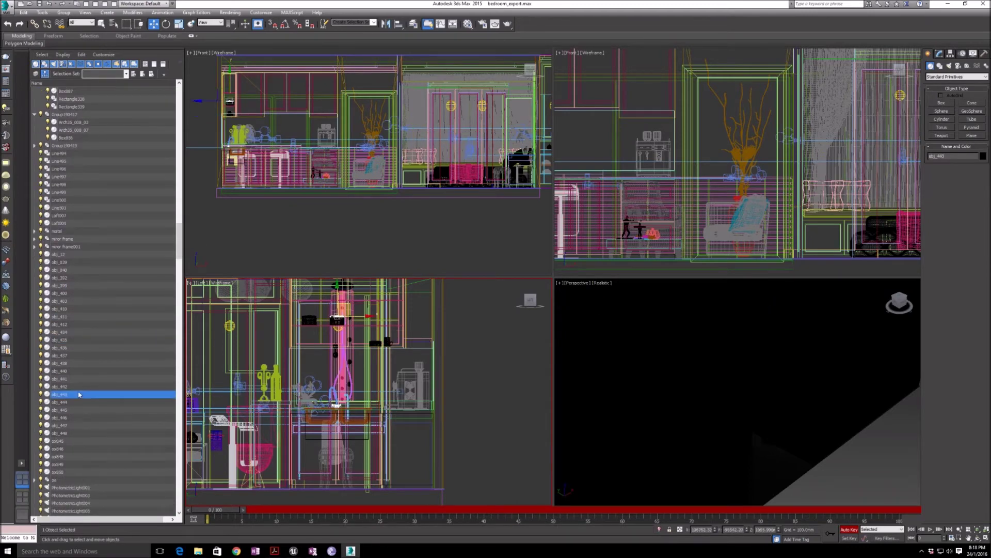
scroll(83, 393, "down", 3)
left_click(77, 349)
scroll(73, 286, "up", 20)
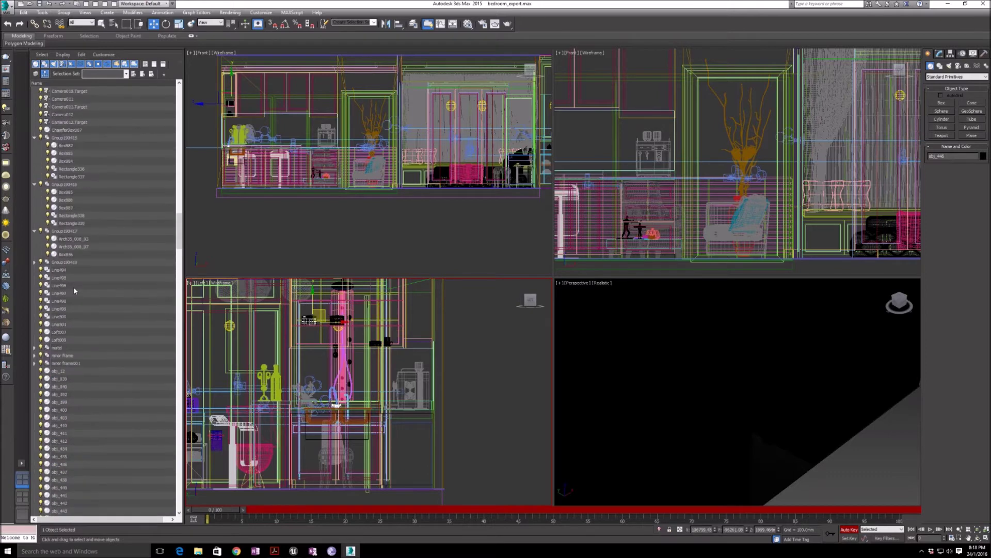
scroll(73, 287, "up", 6)
left_click(77, 192)
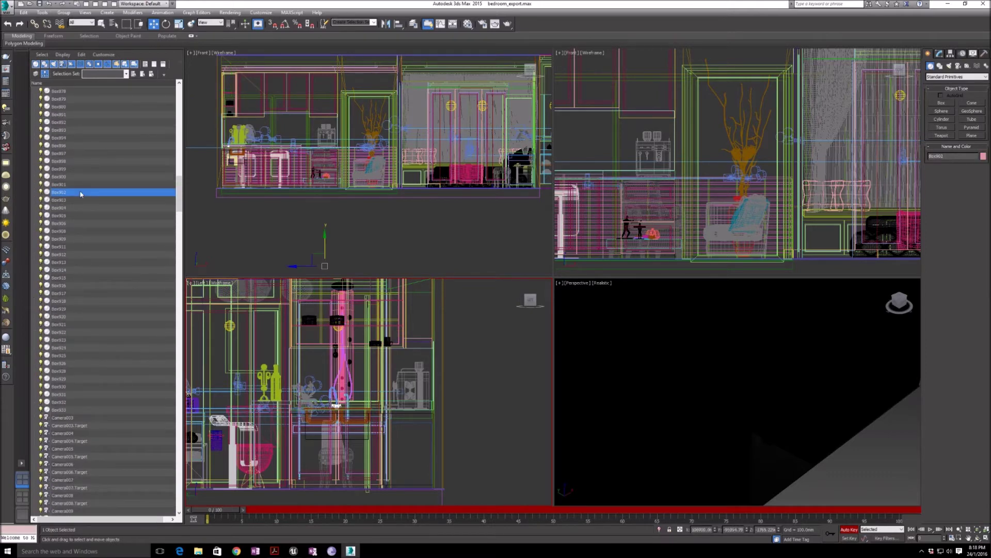
scroll(78, 171, "up", 9)
left_click(77, 142)
scroll(85, 215, "up", 4)
left_click(83, 143)
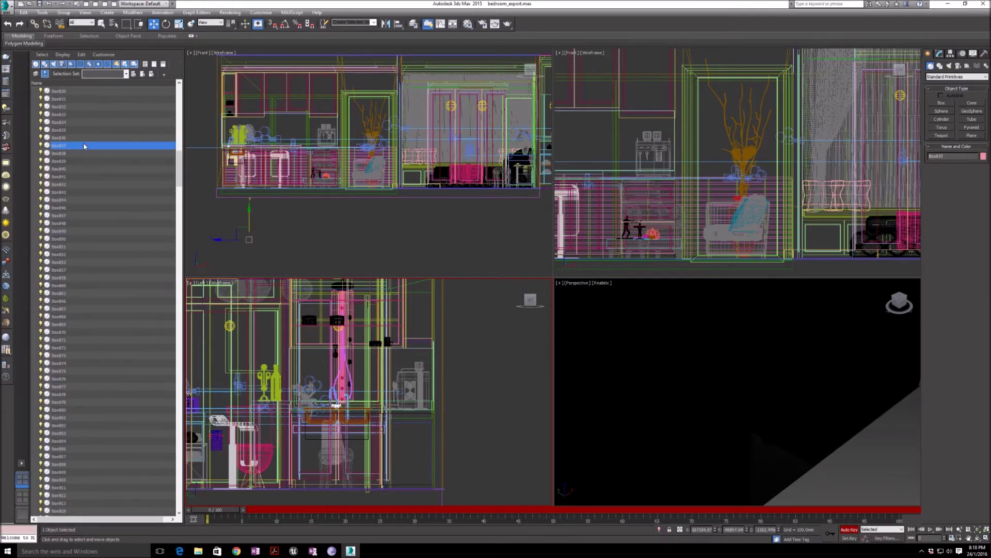
scroll(88, 150, "up", 5)
left_click(97, 155)
scroll(98, 187, "up", 19)
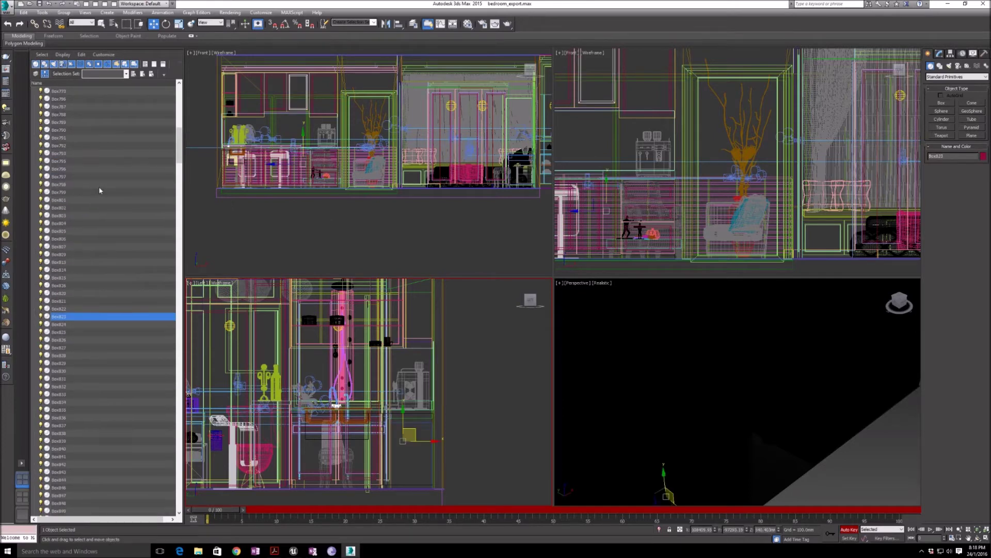
scroll(100, 191, "up", 9)
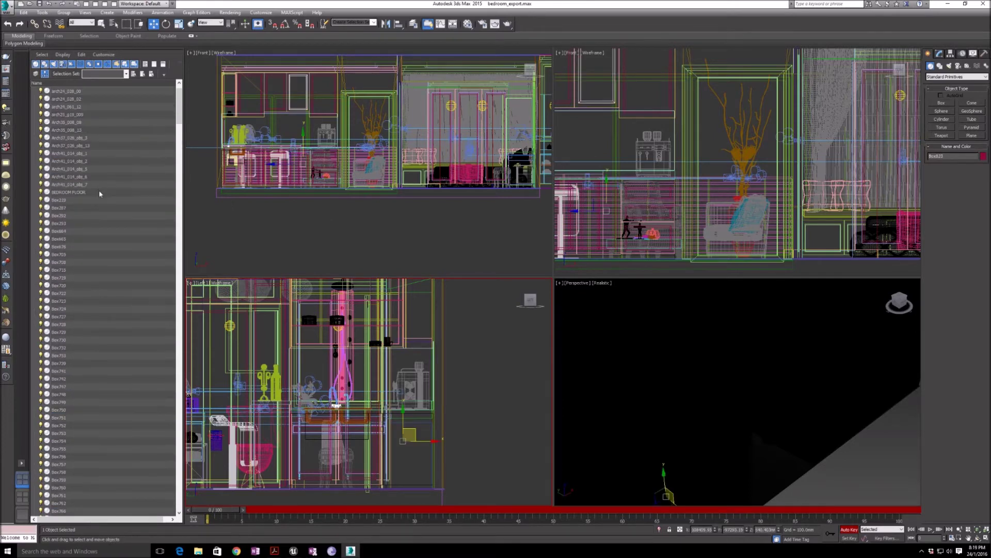
Delete the ten cameras, Camera003 through Camera012.Target.
left_click(66, 92)
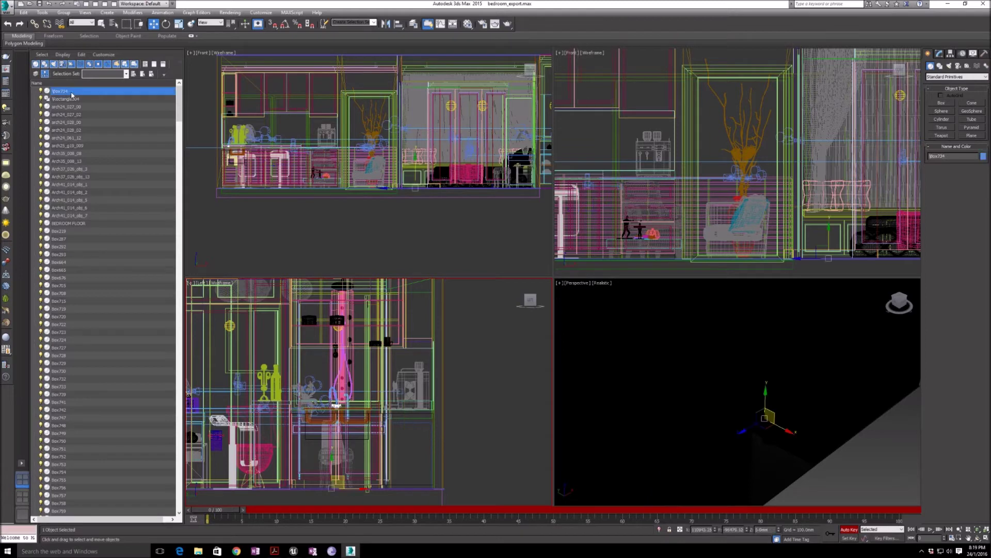
left_click_drag(179, 98, 179, 202)
left_click(46, 253, "shift")
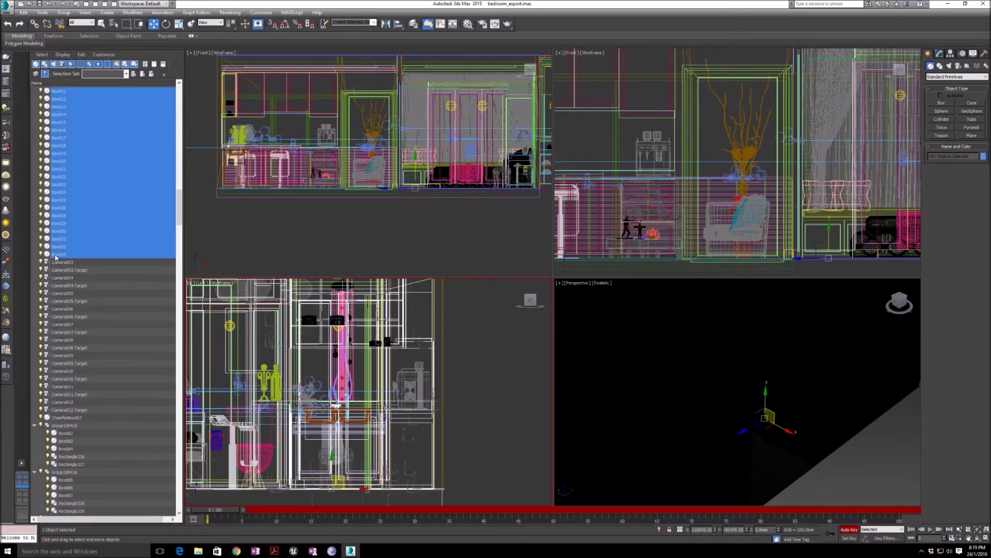
left_click(65, 263)
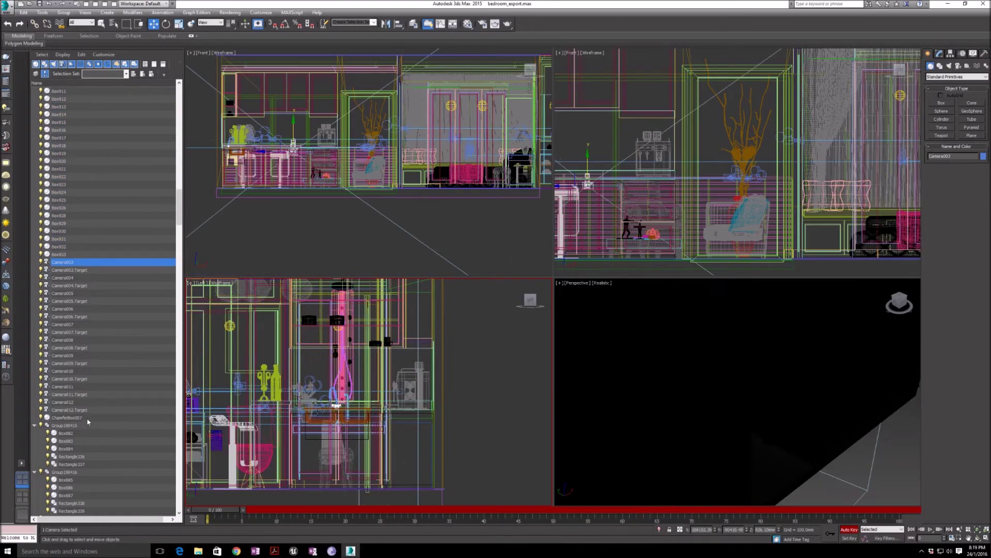
left_click(67, 410, "shift")
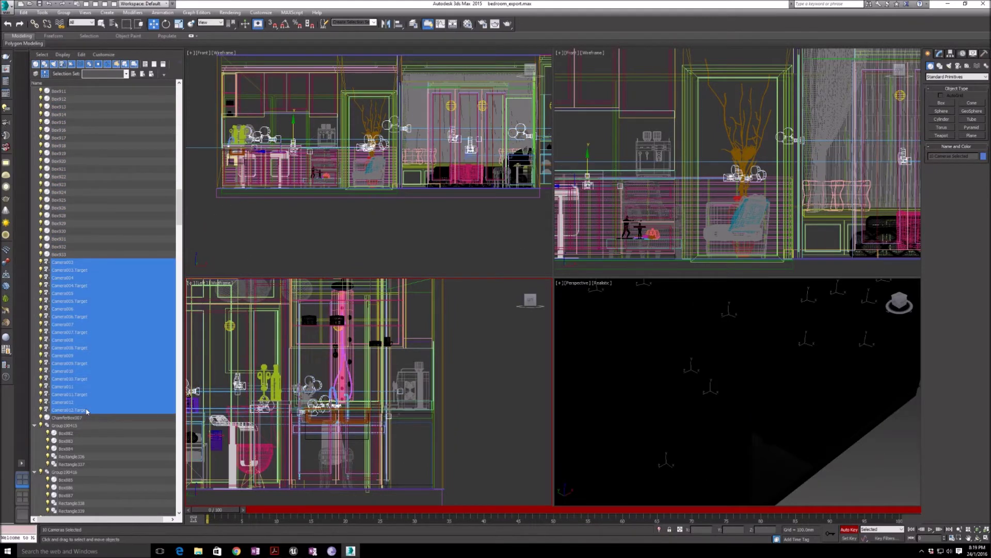
key("Delete")
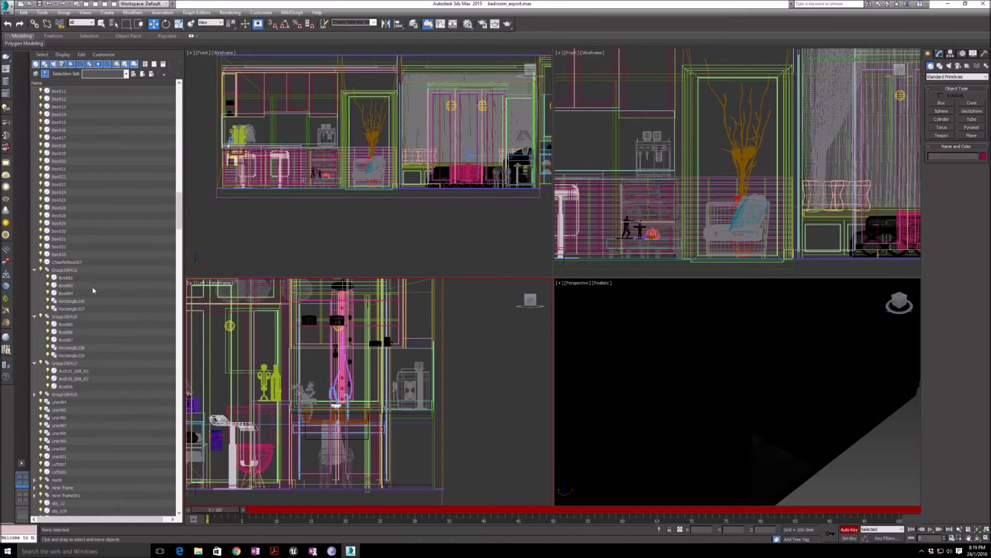
Delete the five photometric lights starting at PhotometricLight001.
scroll(88, 382, "down", 9)
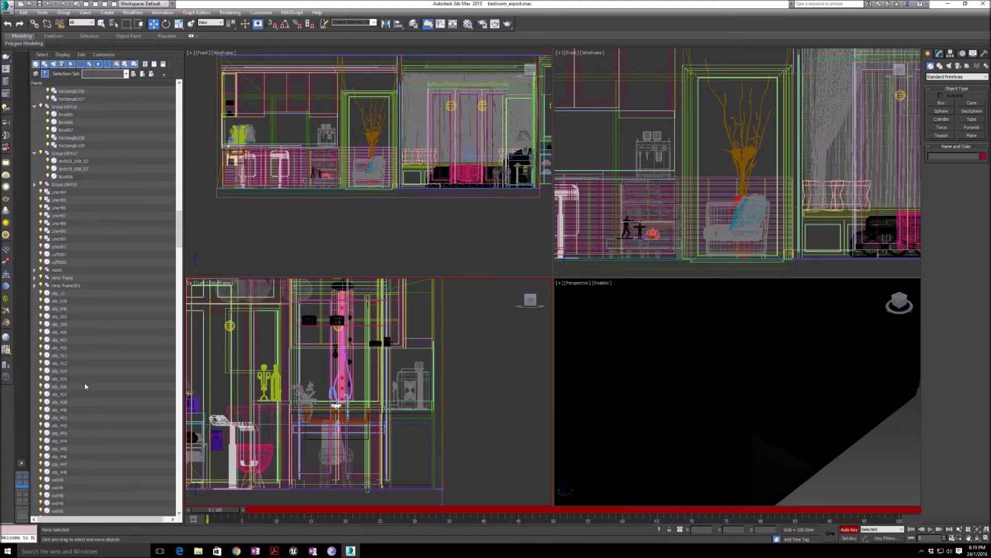
scroll(80, 310, "down", 9)
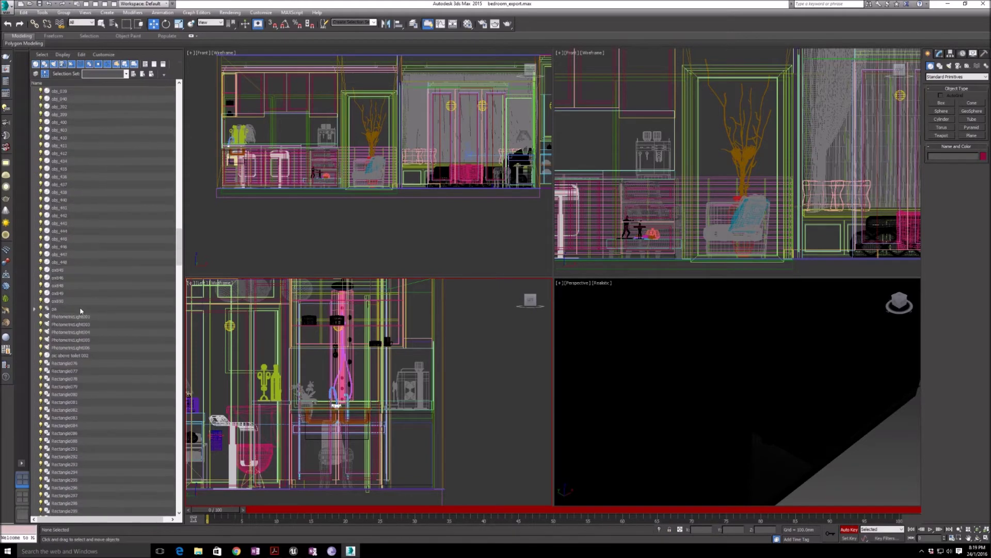
scroll(80, 310, "down", 4)
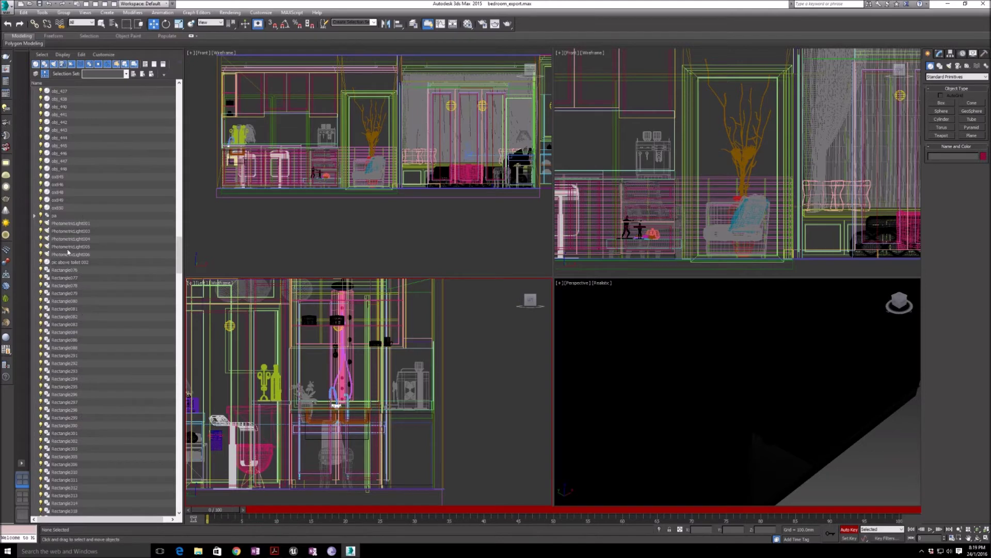
left_click(68, 226)
left_click(72, 255, "shift")
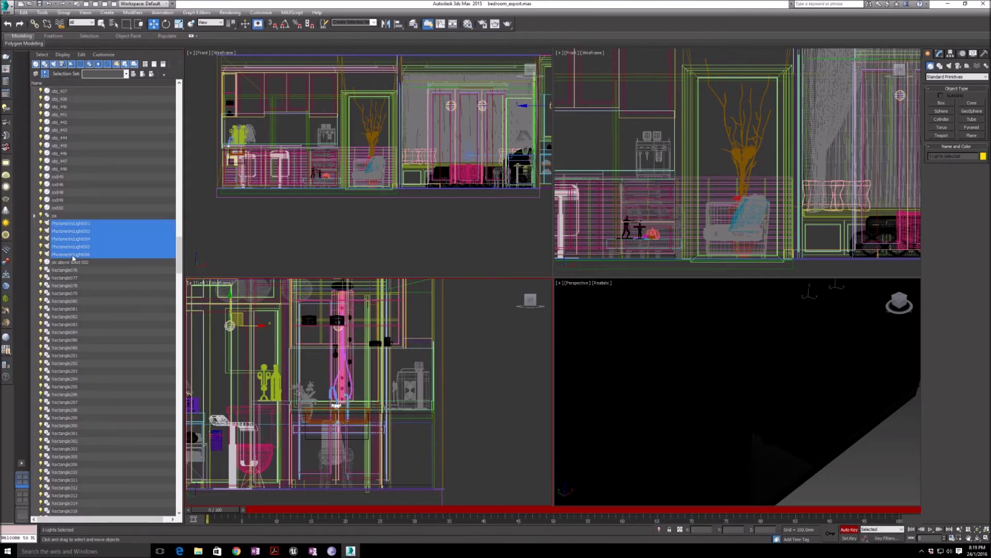
key("Delete")
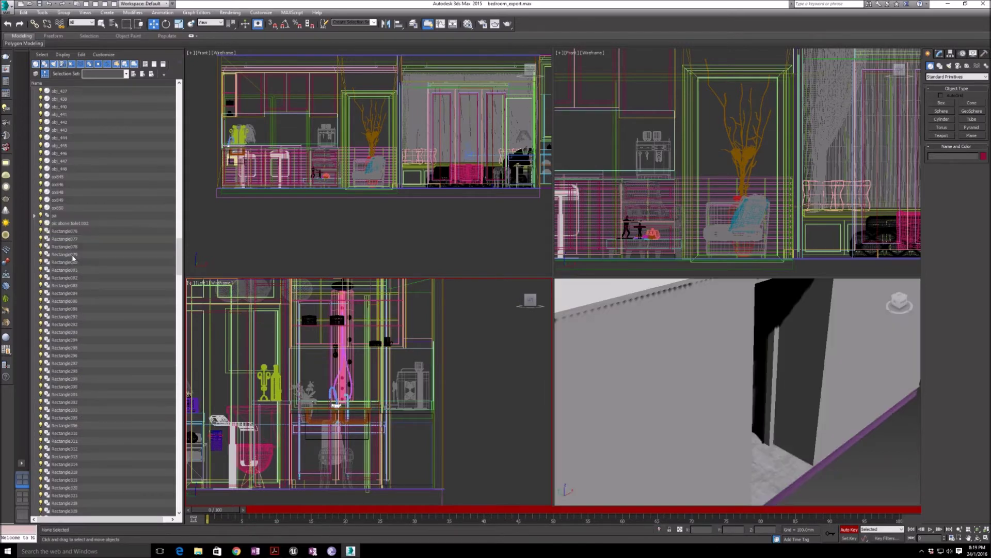
Rename the 'pic above toilet 002' object to pic_pictures_frame.
left_click(72, 225)
right_click(74, 226)
left_click(88, 259)
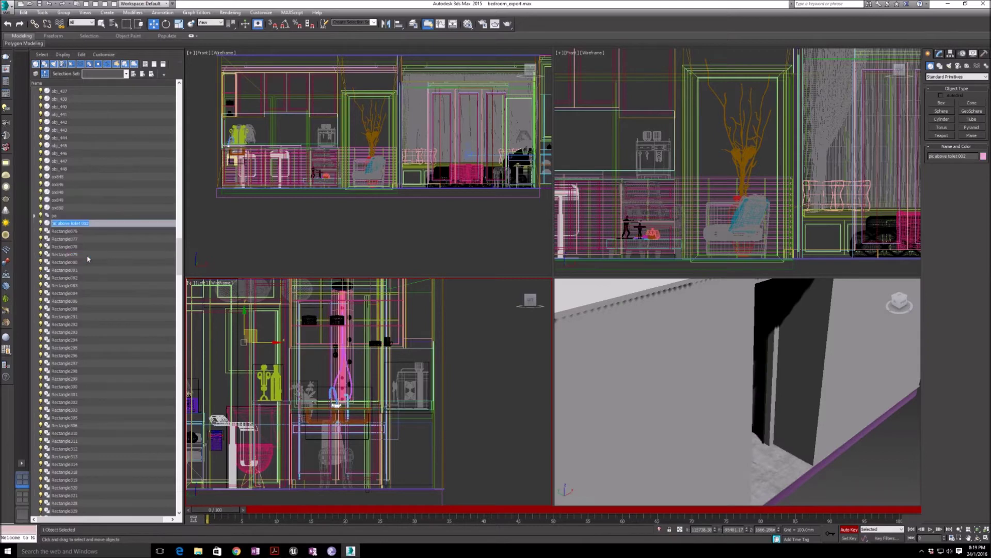
type("pi")
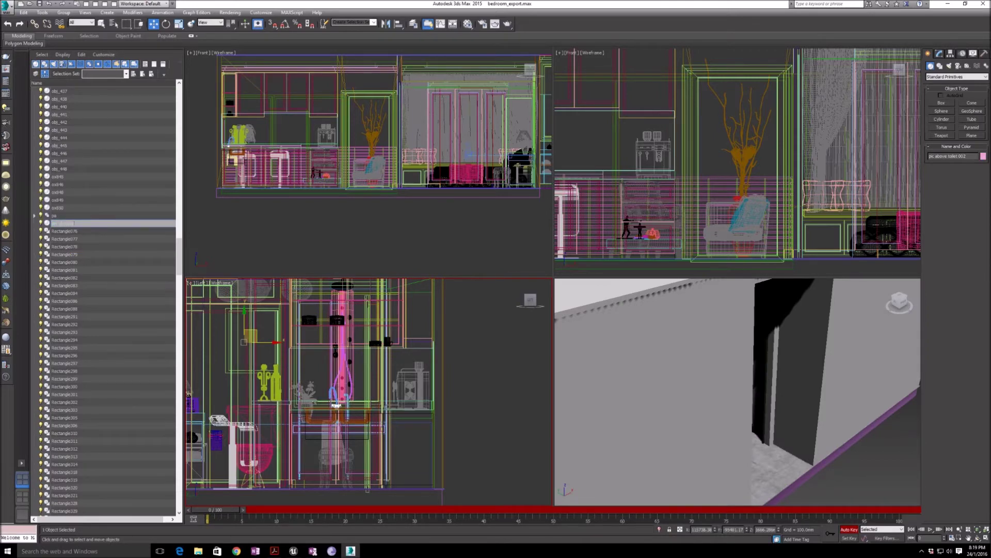
key("Return")
left_click(60, 184)
scroll(73, 354, "down", 15)
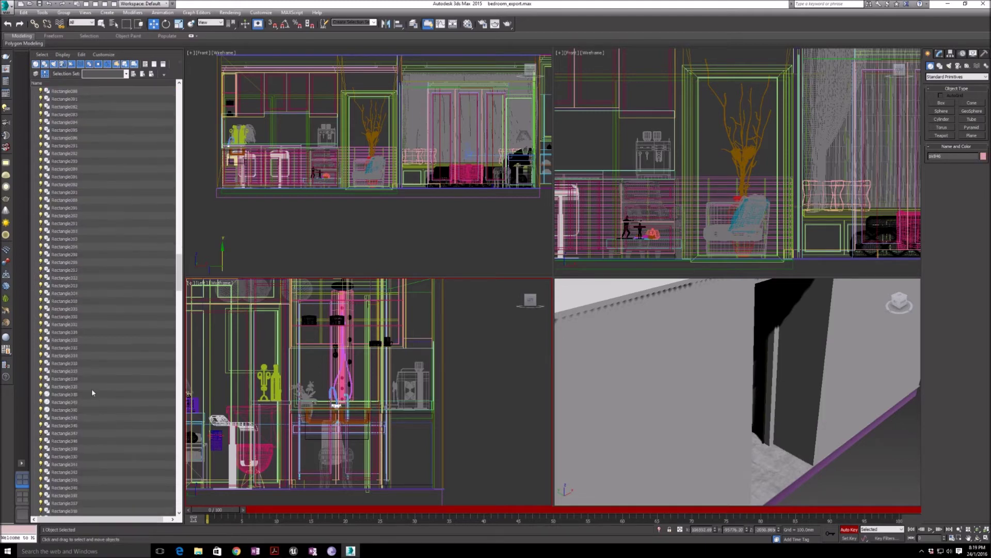
left_click(62, 332)
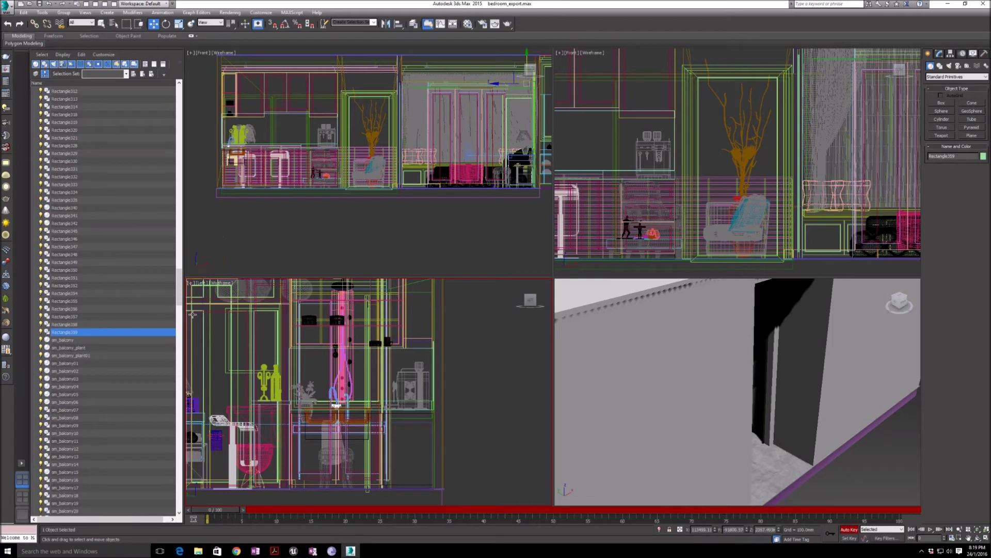
left_click_drag(179, 297, 174, 106)
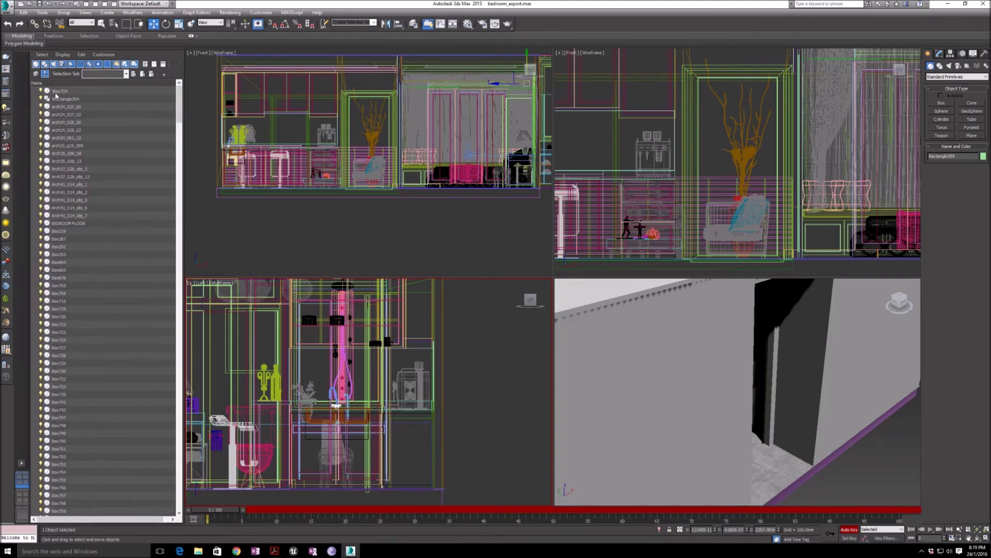
Rename every scene object to sm_classical_apartment with sequential numbering.
key("ctrl+a")
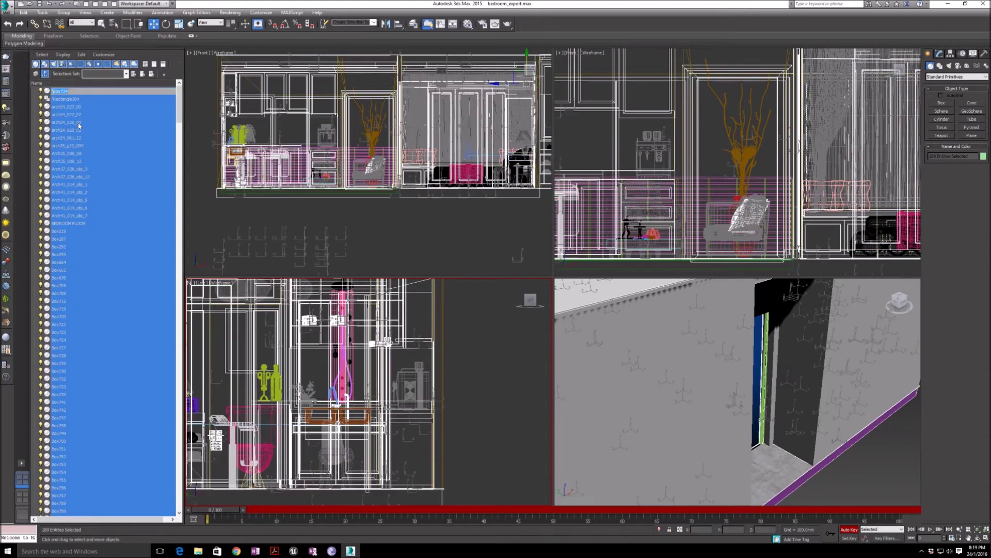
key("BackSpace")
key("Return")
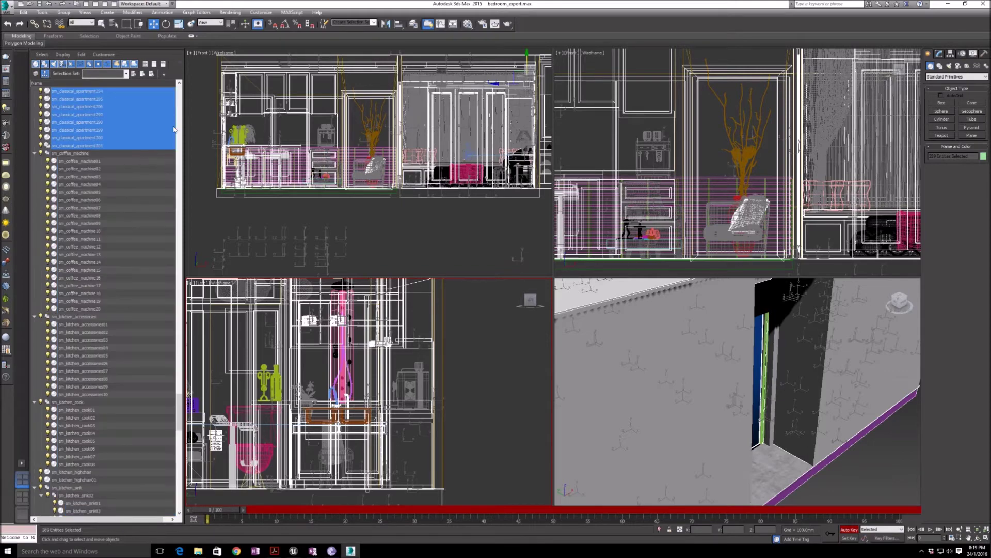
Check the coffee machine, kitchen accessories, living accessories and sm_living_plant groups.
scroll(145, 161, "down", 8)
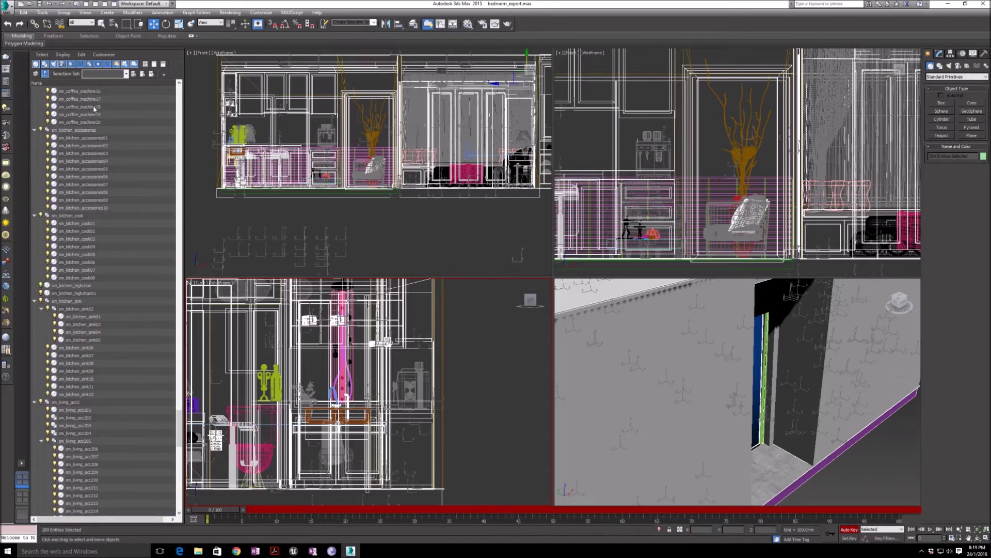
left_click(114, 106)
left_click(103, 169)
scroll(93, 197, "down", 10)
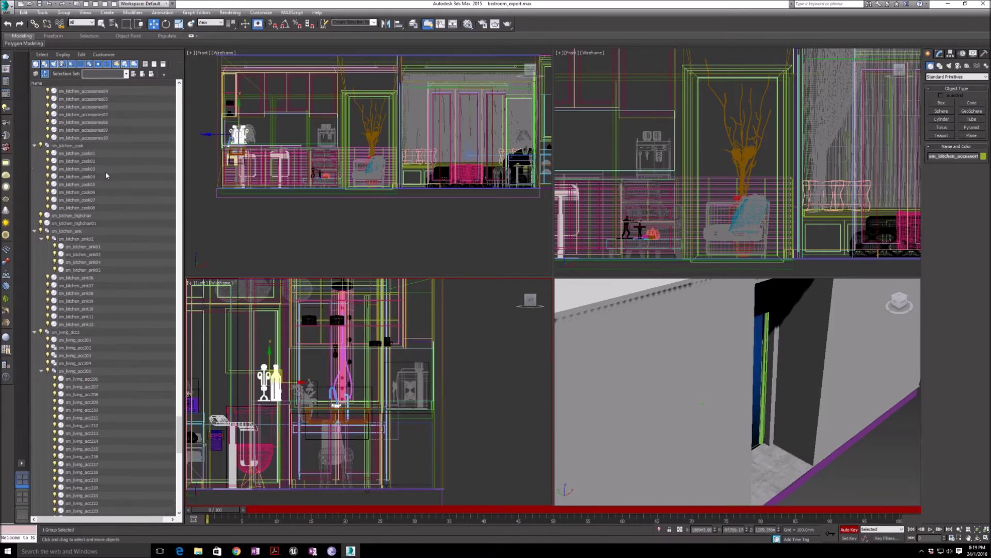
left_click(96, 238)
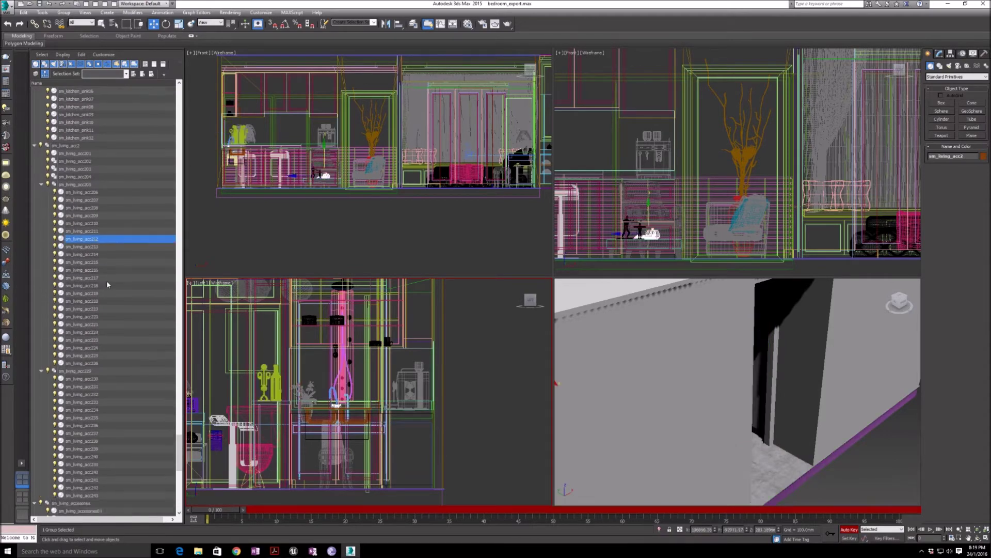
scroll(103, 206, "down", 5)
left_click(98, 284)
left_click(98, 215)
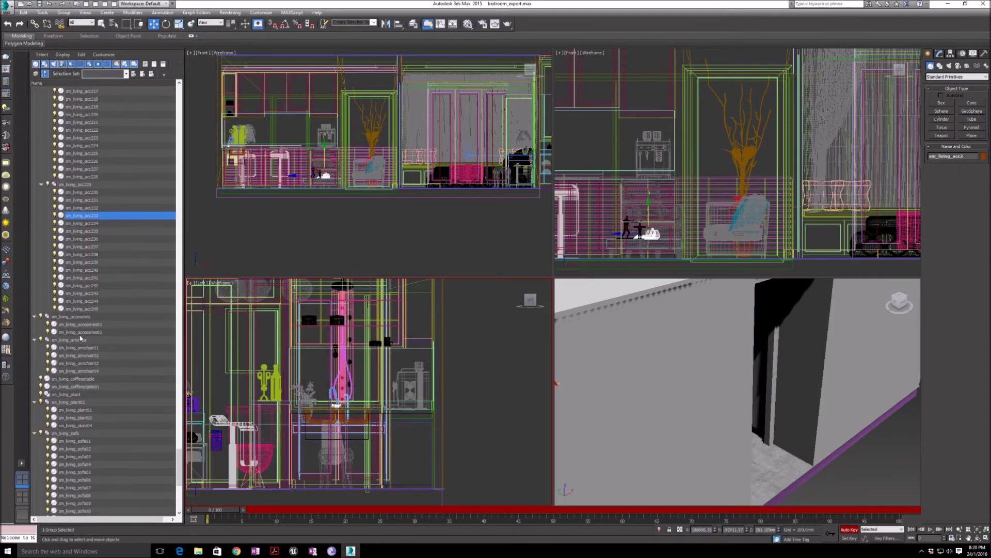
scroll(80, 339, "down", 3)
left_click(76, 347)
left_click(74, 332)
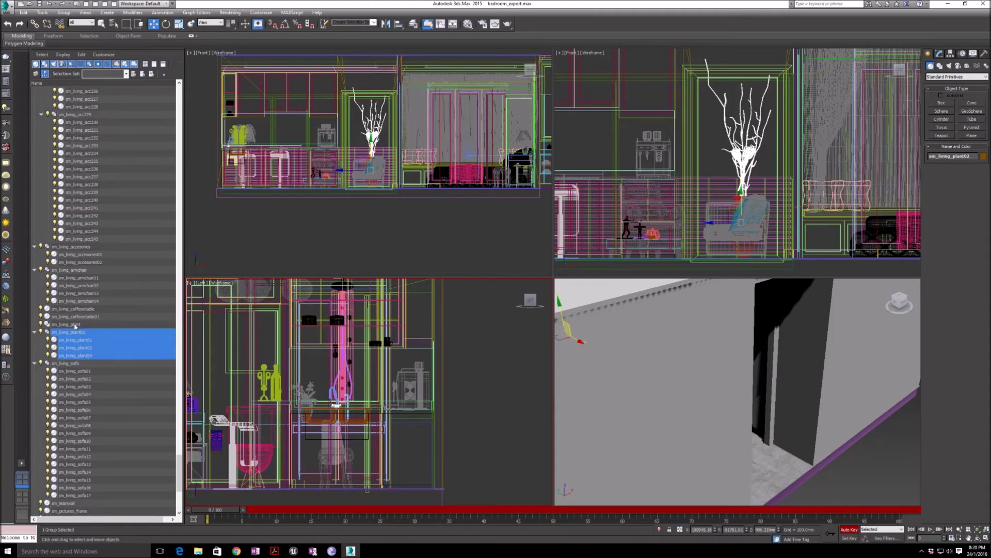
scroll(74, 326, "up", 5)
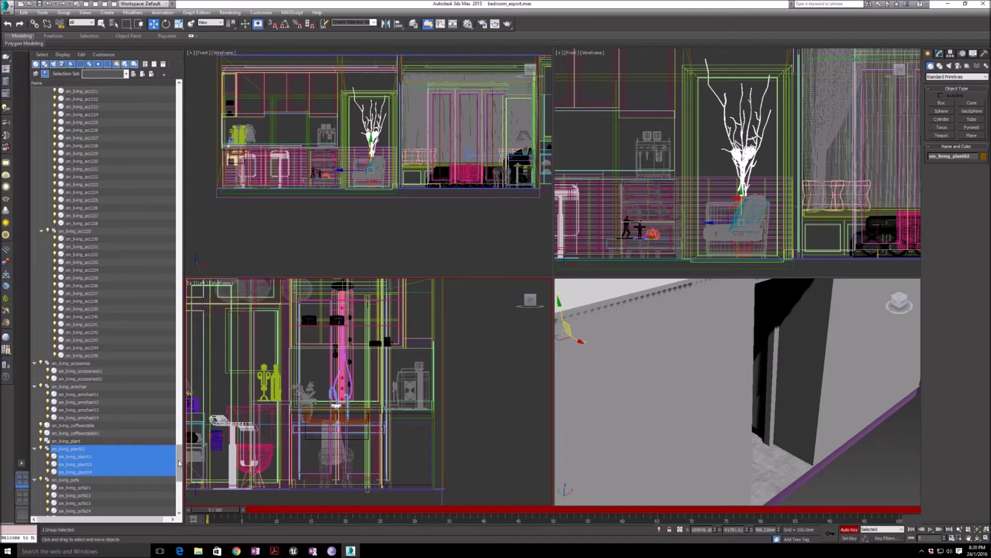
scroll(174, 248, "up", 20)
scroll(174, 247, "up", 15)
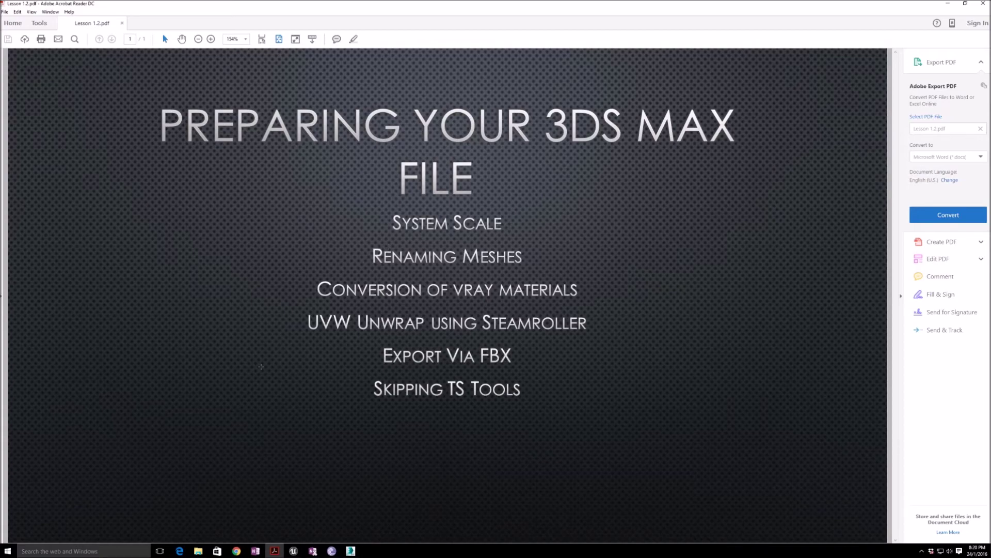
Return from the lesson slide to the bedroom_export.max scene in 3ds Max.
left_click(350, 551)
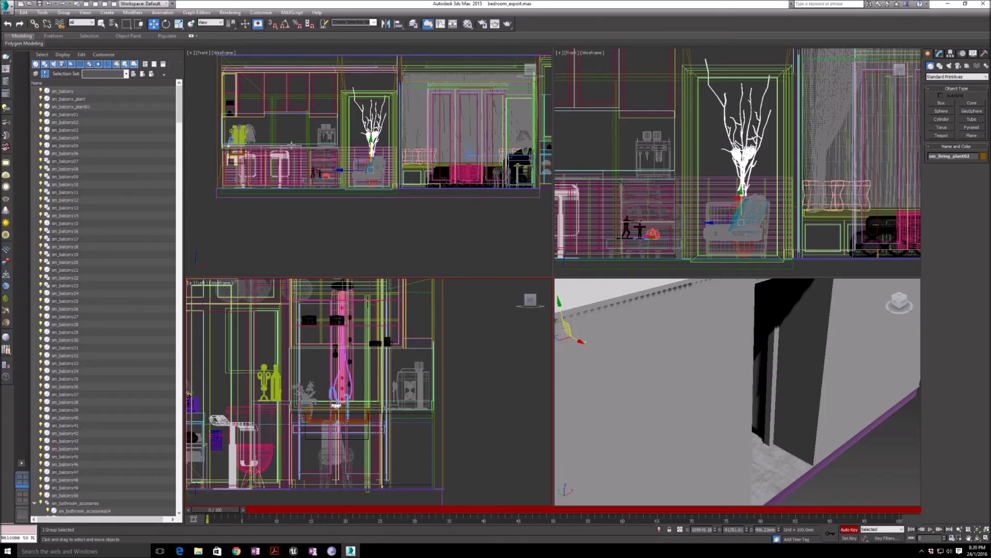
Run VRayMtlConverter_v25.mse from 3DZverTools > VRayMtlConverter via MAXScript > Run Script.
left_click(291, 13)
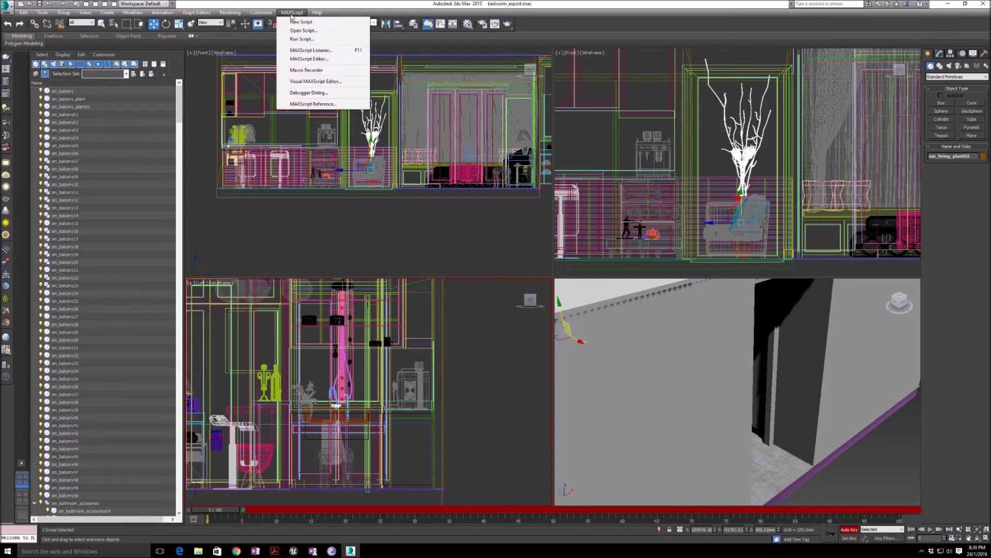
left_click(303, 39)
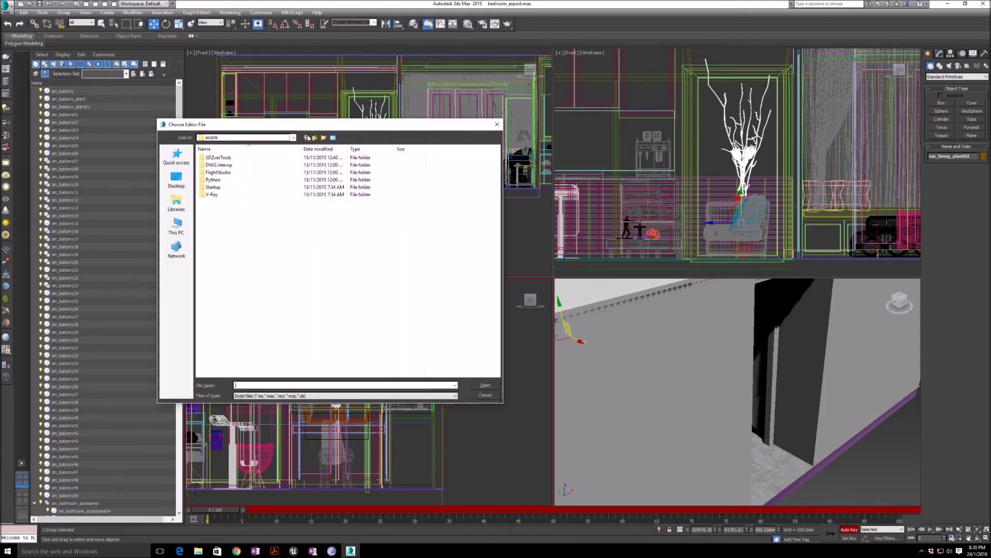
double_click(218, 158)
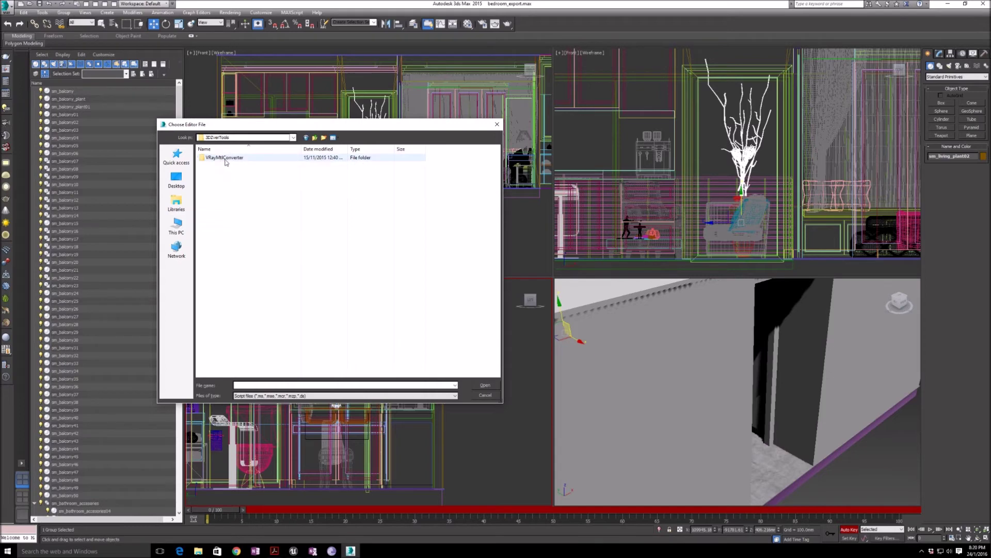
double_click(225, 160)
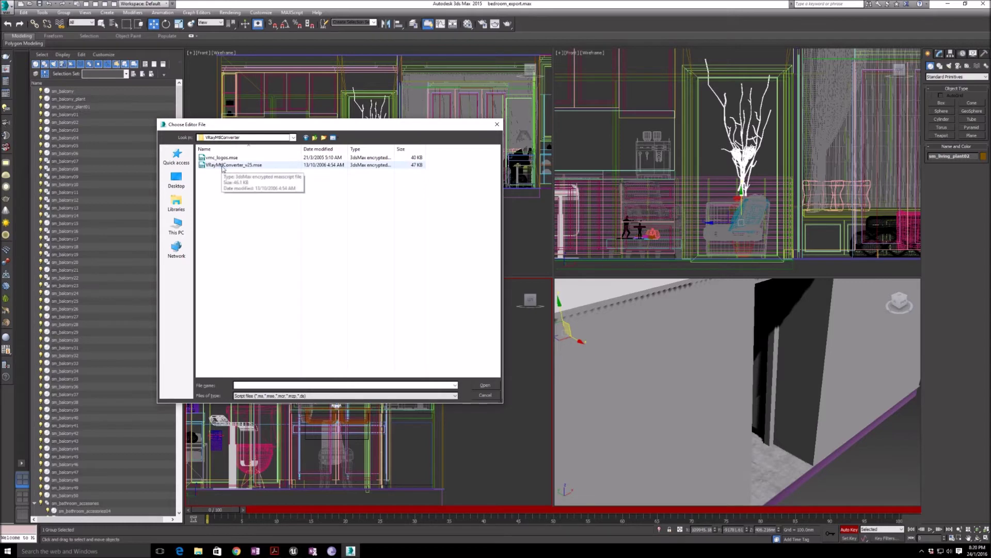
double_click(221, 165)
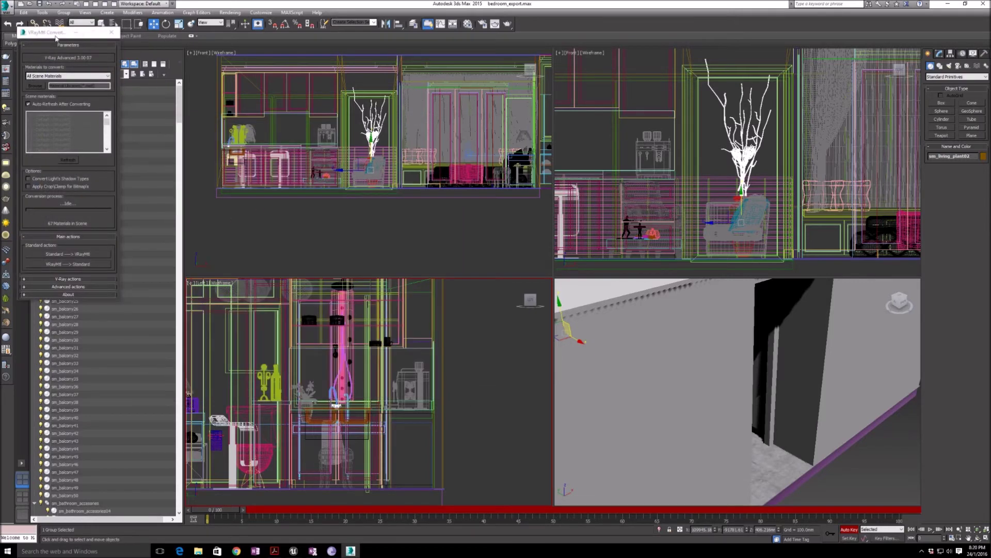
Convert the VRayMtl materials to Standard, close the converter, and save the scene.
left_click_drag(55, 35, 476, 88)
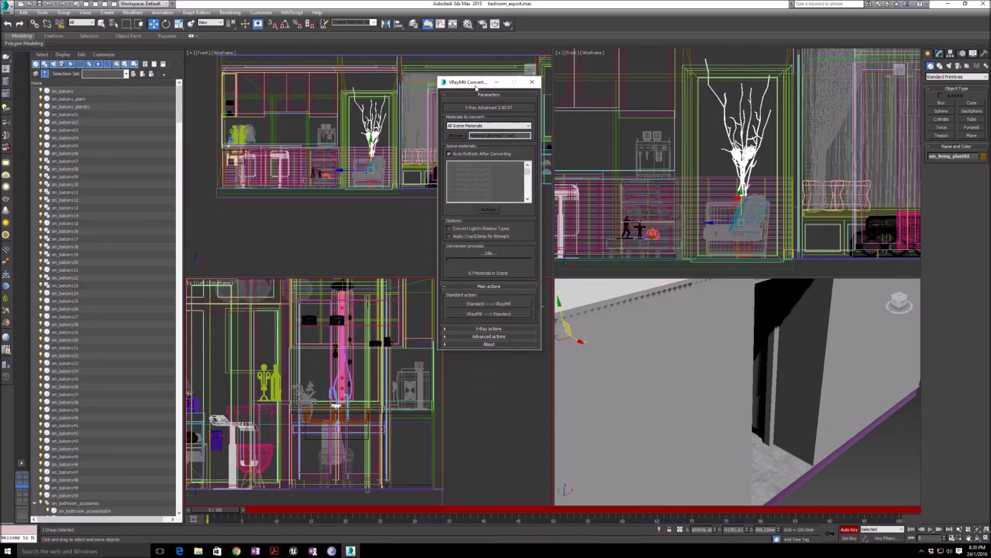
left_click(506, 314)
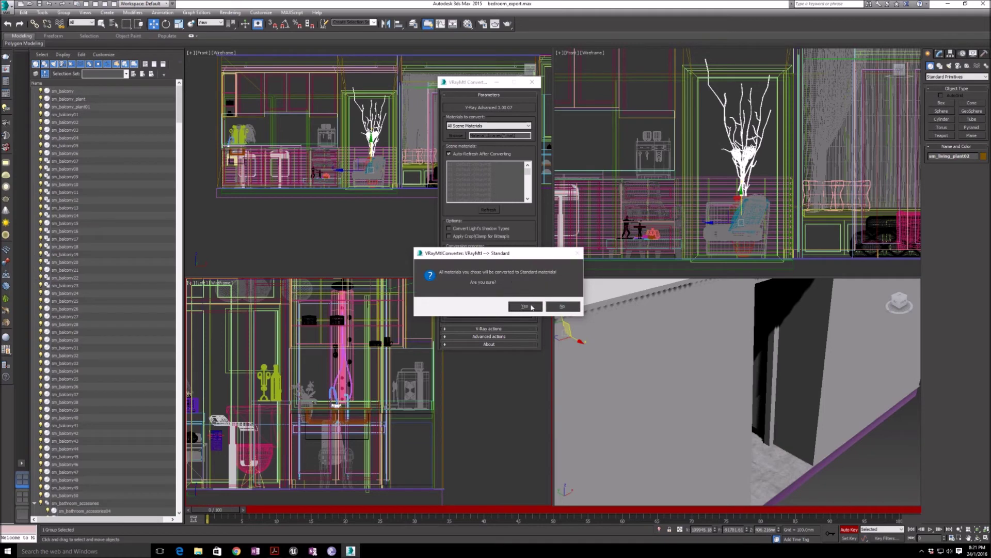
left_click(525, 306)
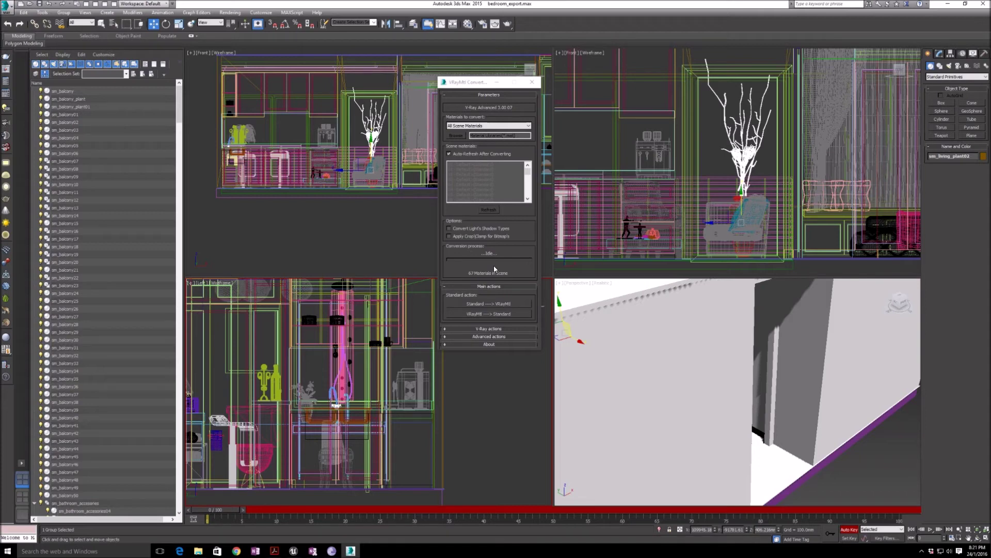
left_click(531, 81)
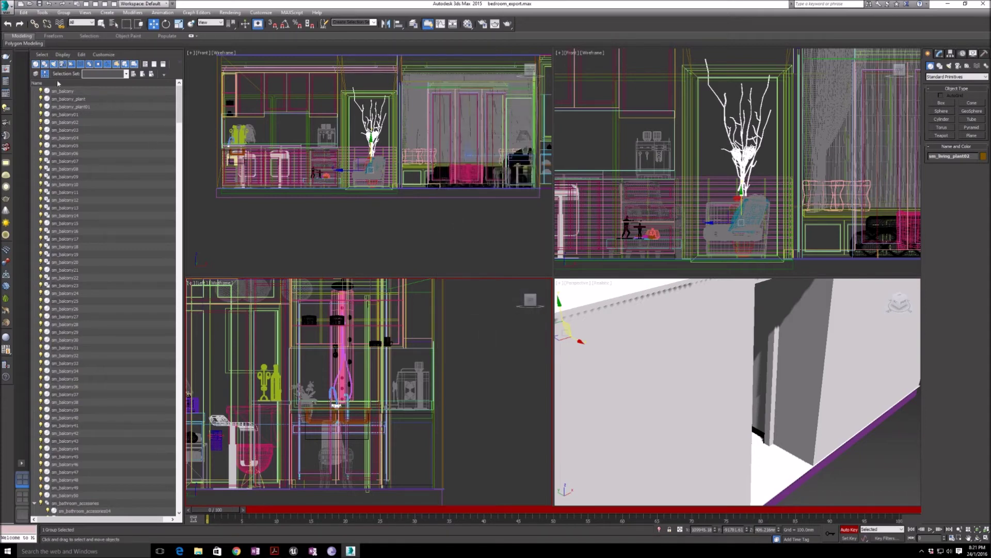
left_click(38, 3)
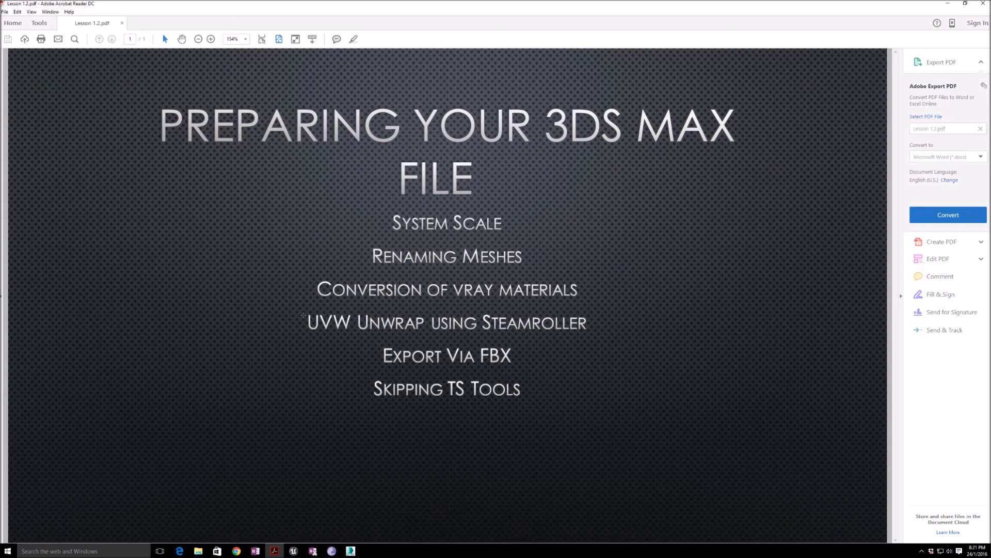
Return from the lesson slide to the bedroom_export.max scene in 3ds Max.
left_click(351, 551)
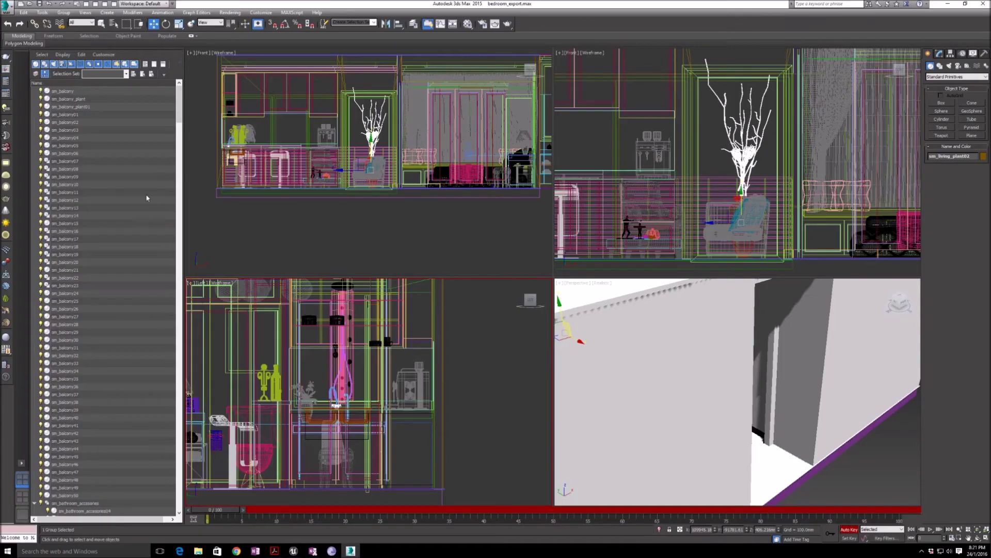
Add an Unwrap UVW modifier to sm_balcony on map channel 2, abandoning existing UVs.
left_click(67, 185)
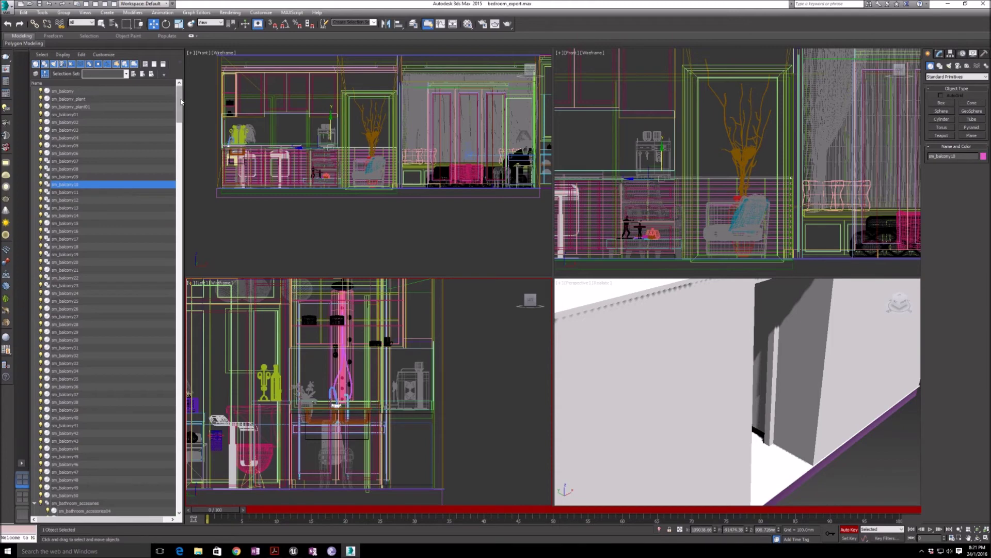
left_click(67, 91)
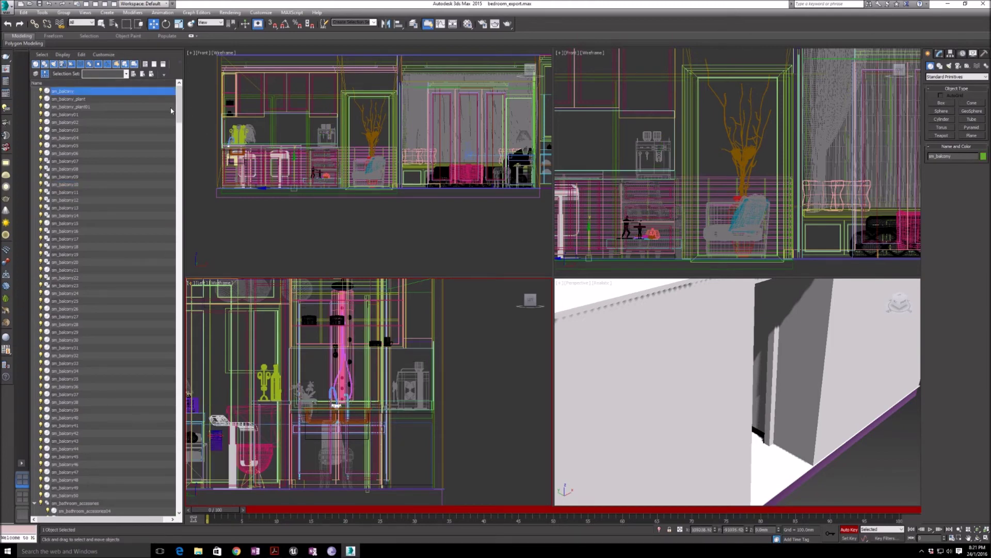
left_click(939, 53)
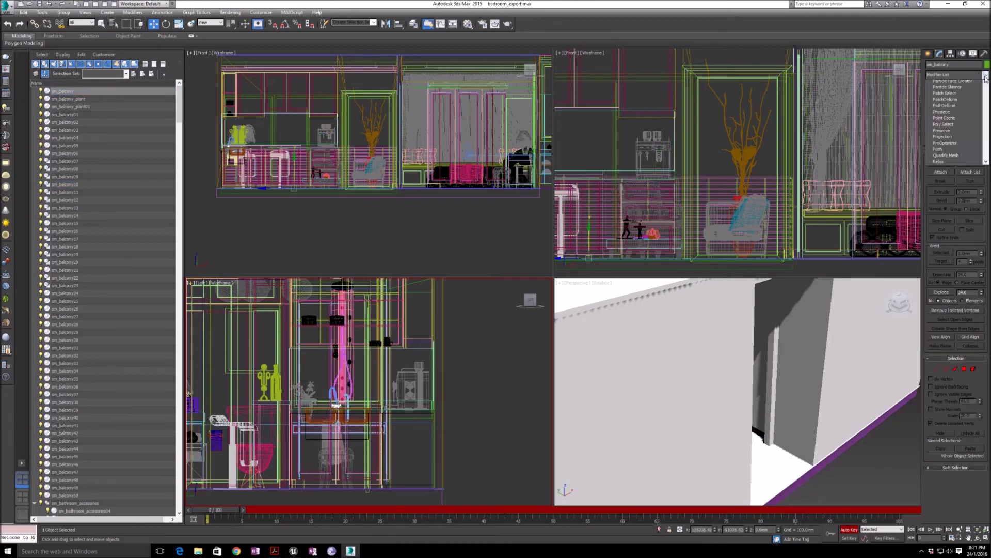
key("u")
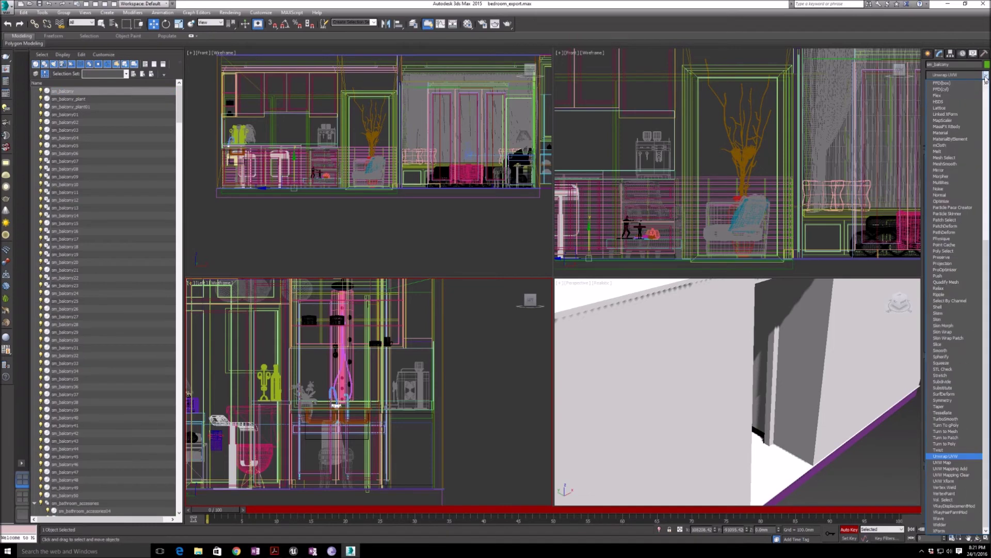
key("Return")
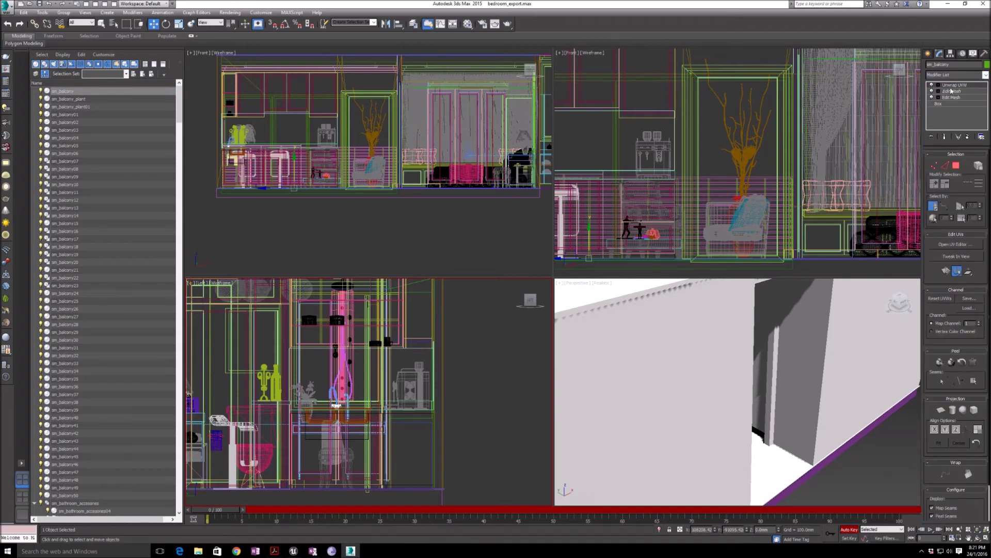
left_click(979, 322)
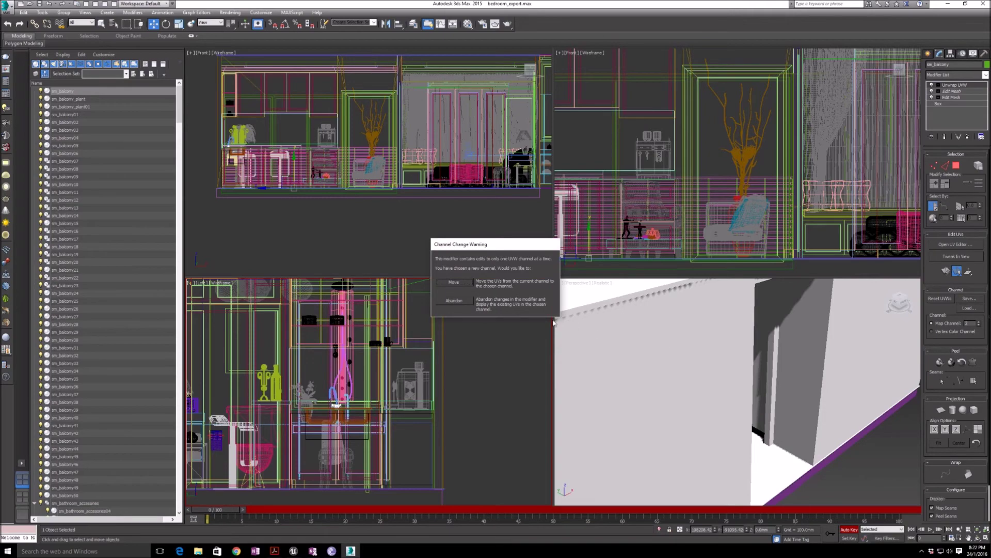
left_click(464, 306)
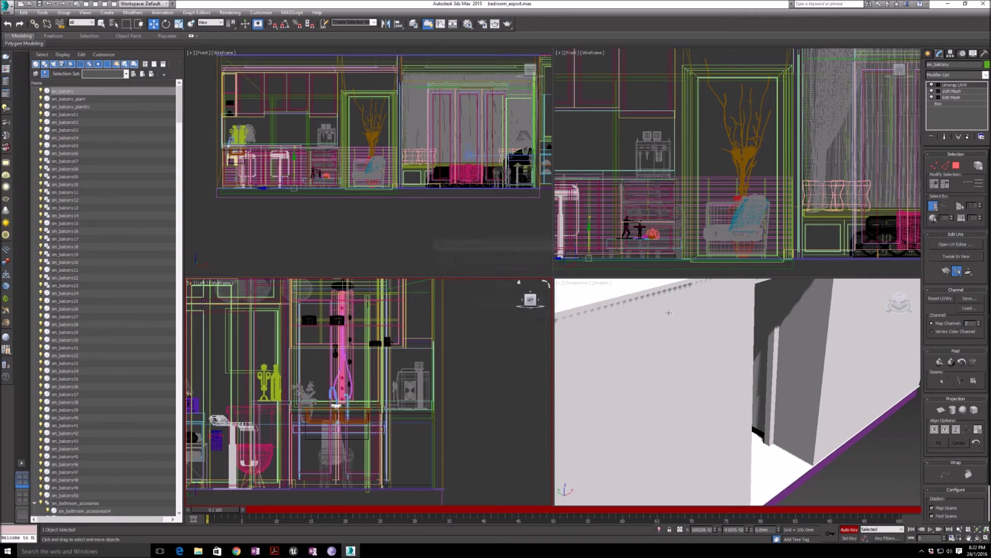
Open sm_balcony's UV Editor in polygon selection mode, then close it.
left_click(958, 245)
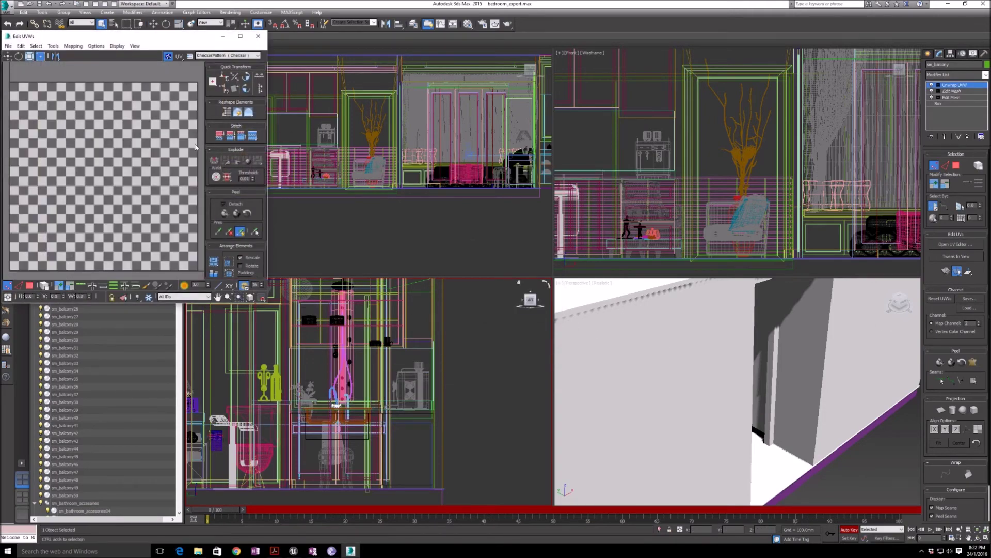
key("3")
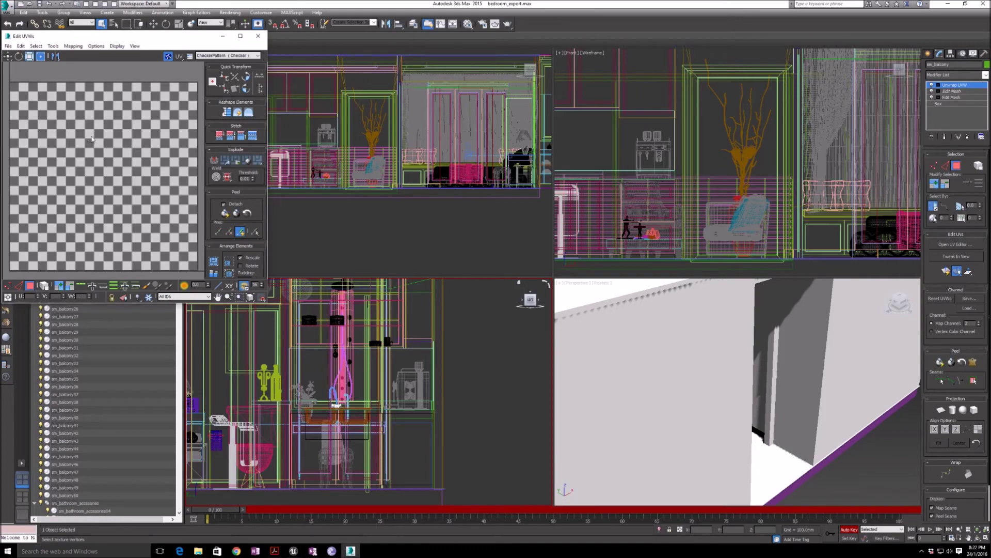
left_click(259, 36)
scroll(134, 201, "down", 15)
Add an Unwrap UVW modifier to sm_bedroom_curtains on map channel 2, abandoning the old UVs.
scroll(77, 150, "down", 15)
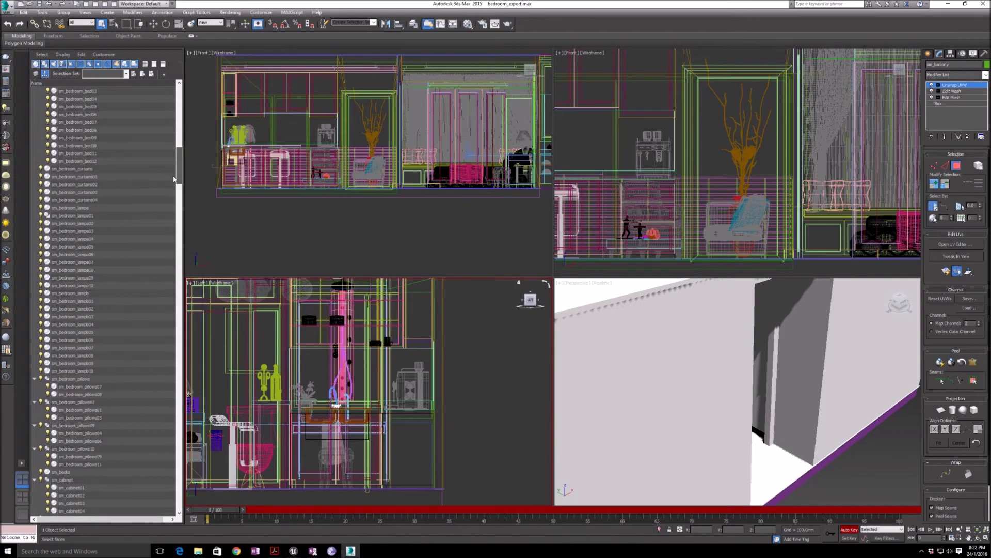
left_click(80, 130)
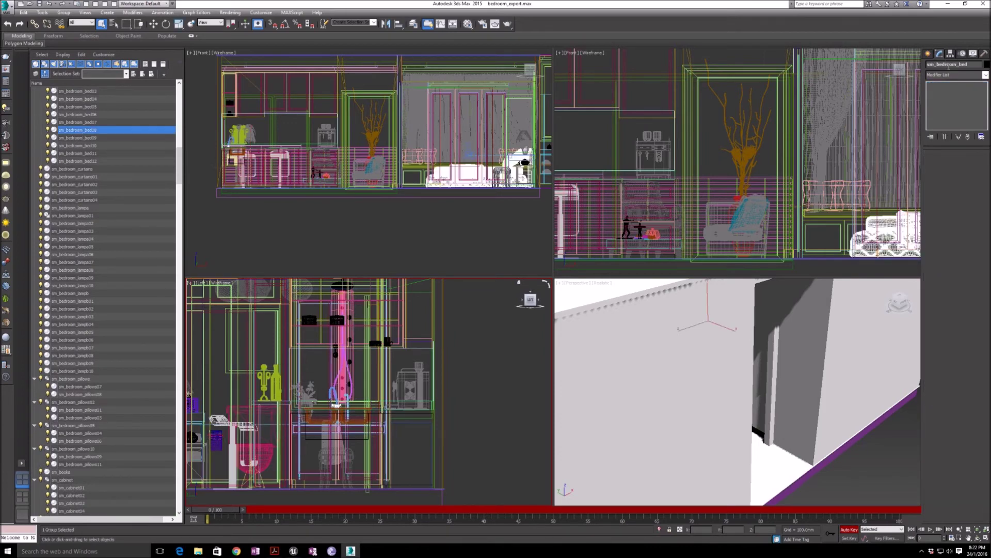
left_click(80, 170)
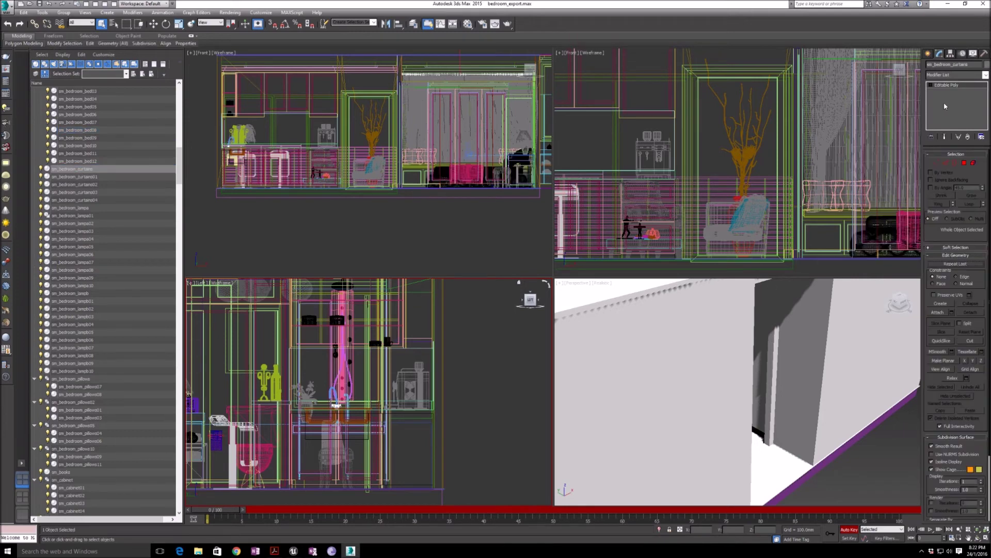
left_click(985, 75)
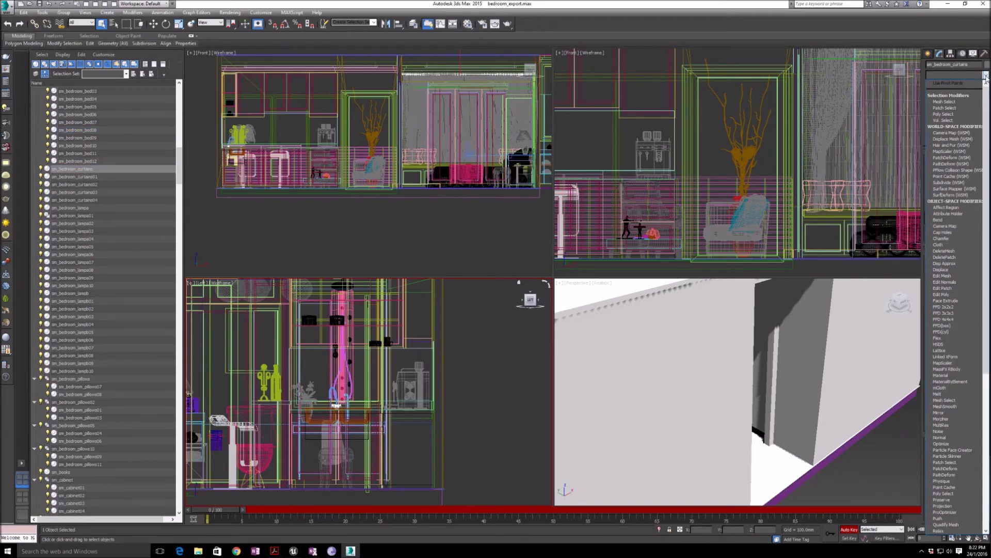
type("uvw")
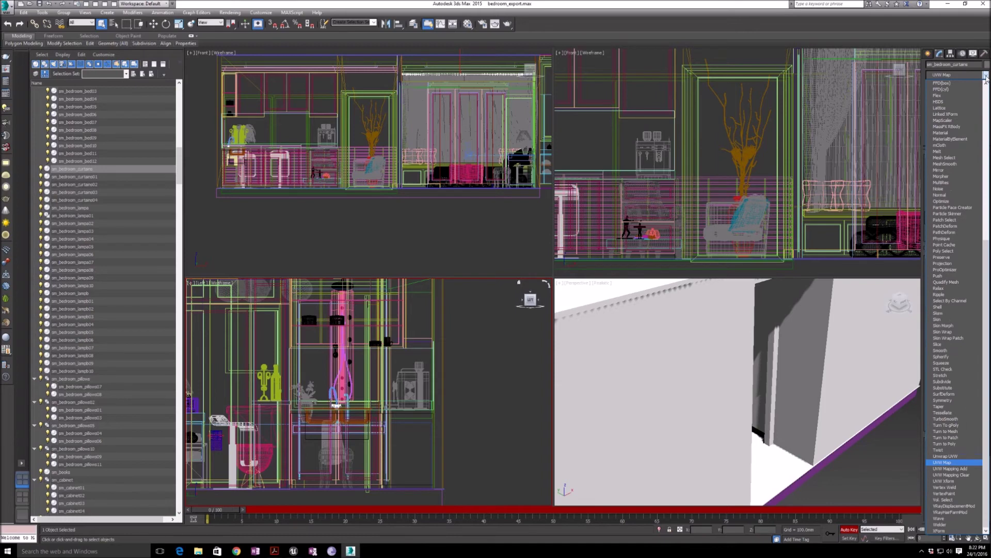
key("Up")
key("Return")
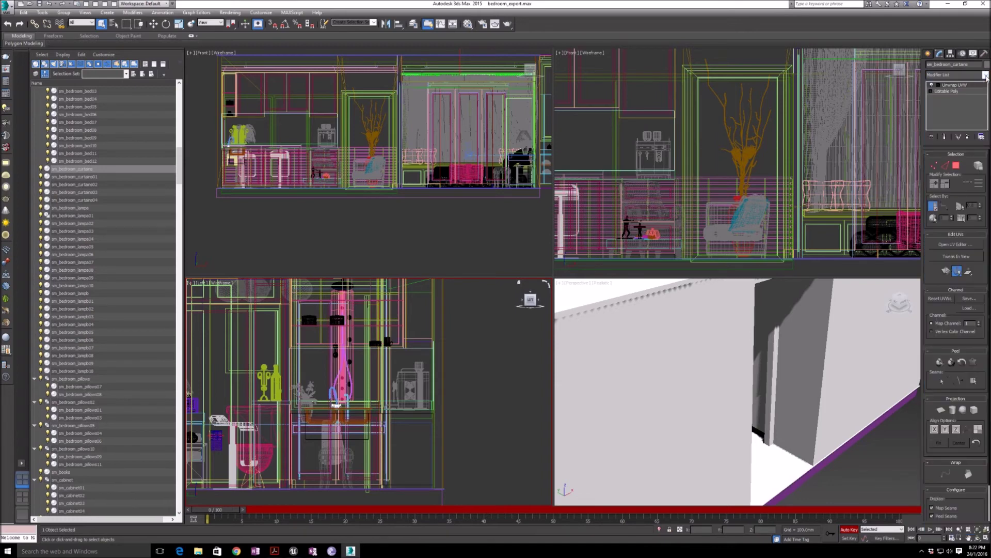
left_click(955, 166)
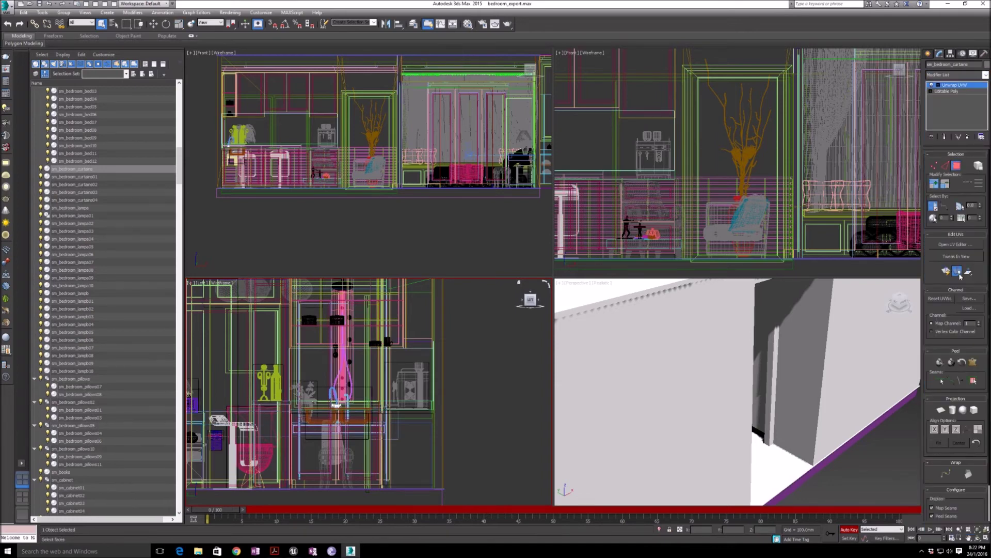
left_click(978, 321)
left_click(462, 301)
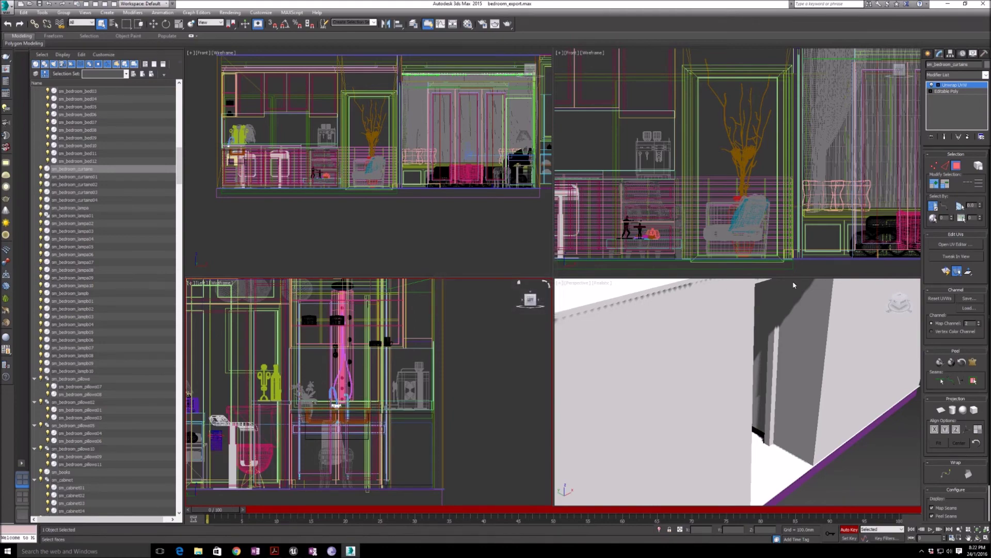
Select all of the curtains' UVs in the UV Editor and apply Flatten Mapping.
left_click(953, 245)
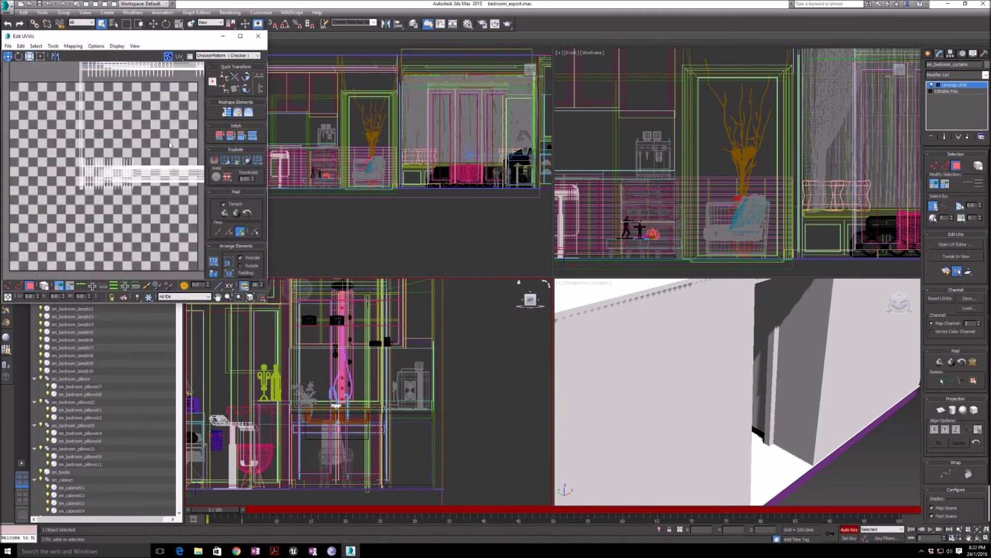
key("ctrl+a")
left_click(72, 46)
left_click(85, 58)
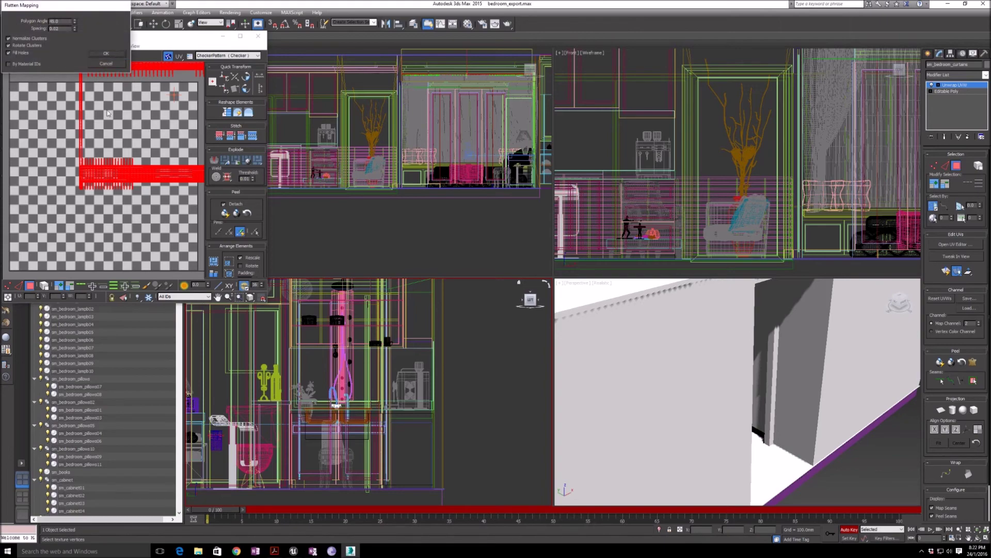
left_click(106, 54)
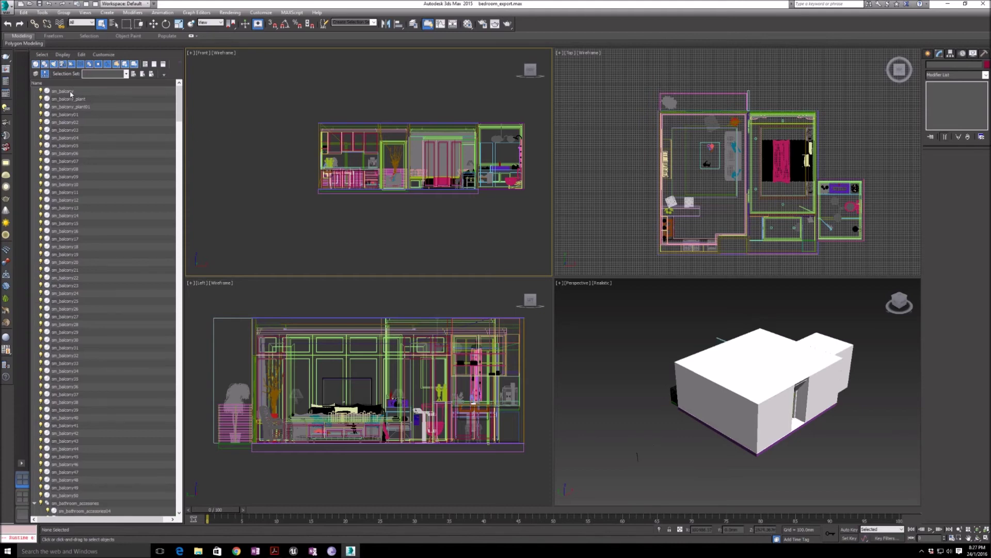
Unwrap every scene object onto UV channel 2 with SteamRoller, then clear the selection.
key("ctrl+a")
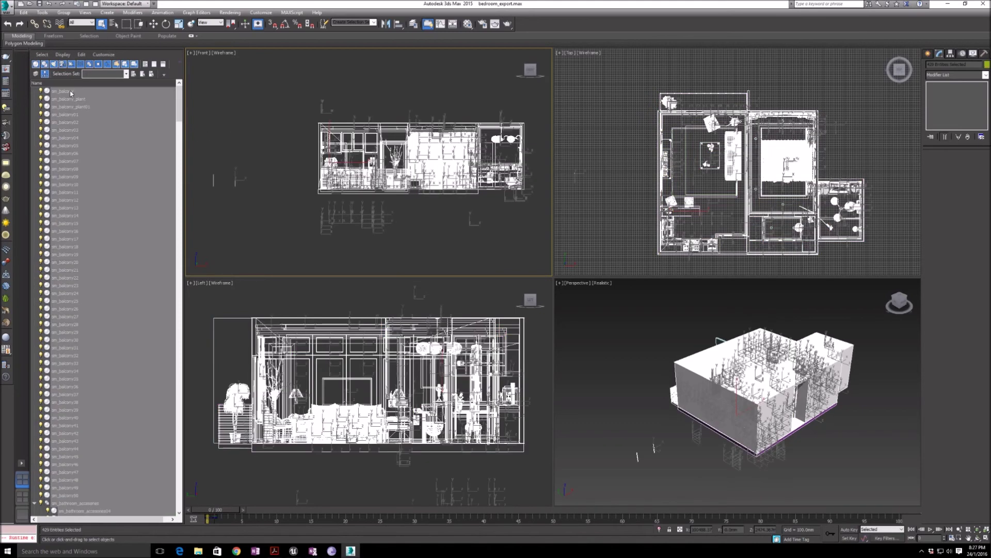
left_click(87, 4)
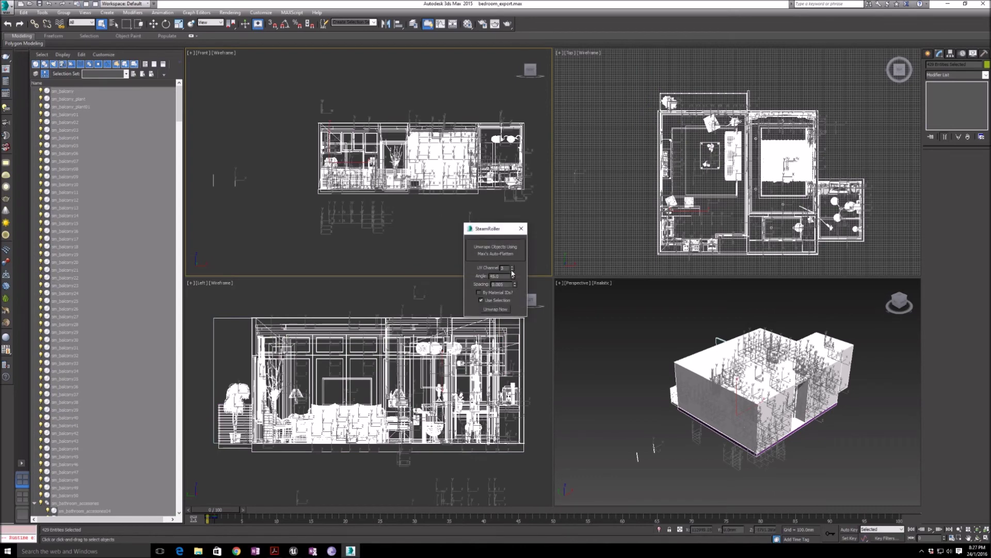
left_click(501, 309)
left_click(284, 149)
Check the Unwrap UVW modifier on sm_balcony05, sm_balcony06 and sm_balcony09.
left_click(78, 147)
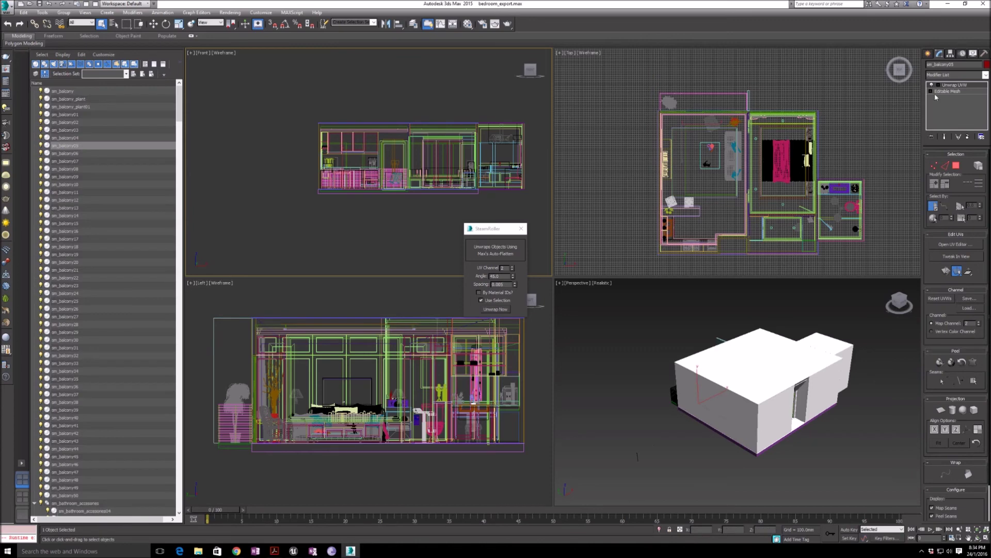
left_click(959, 86)
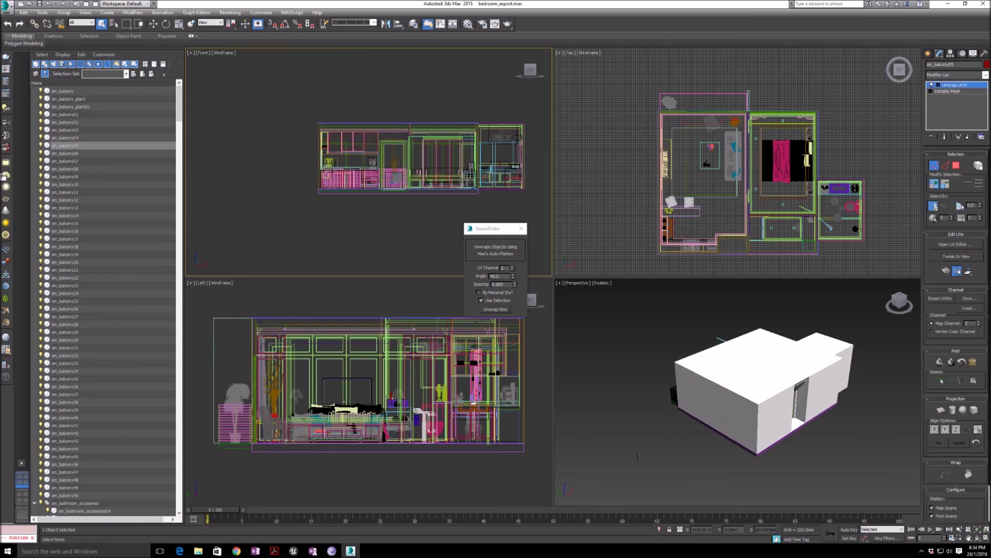
left_click(62, 153)
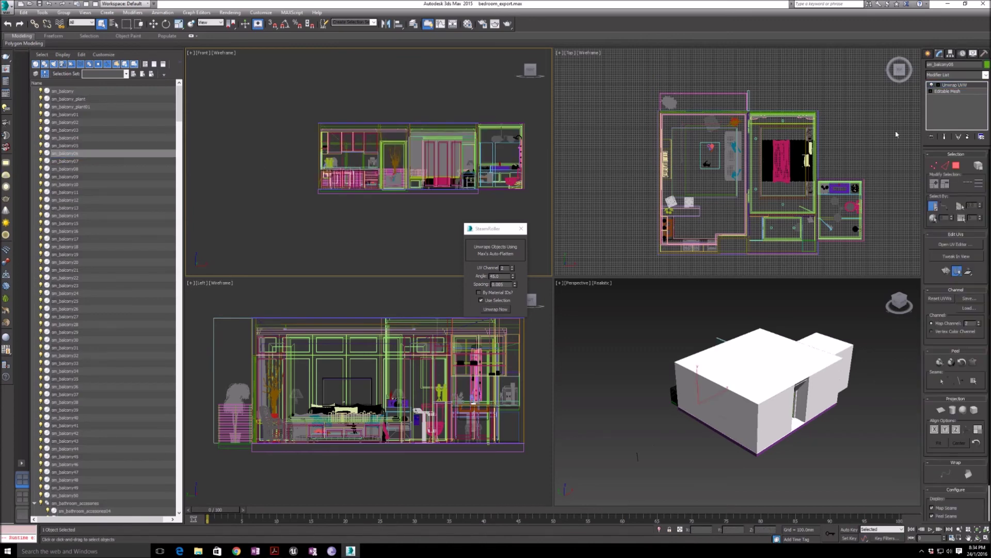
left_click(953, 86)
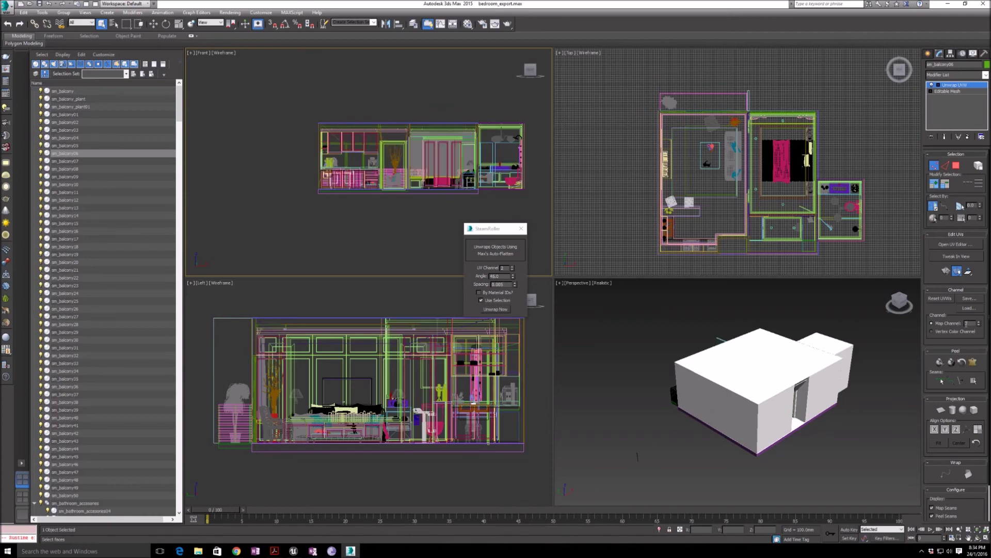
left_click(65, 177)
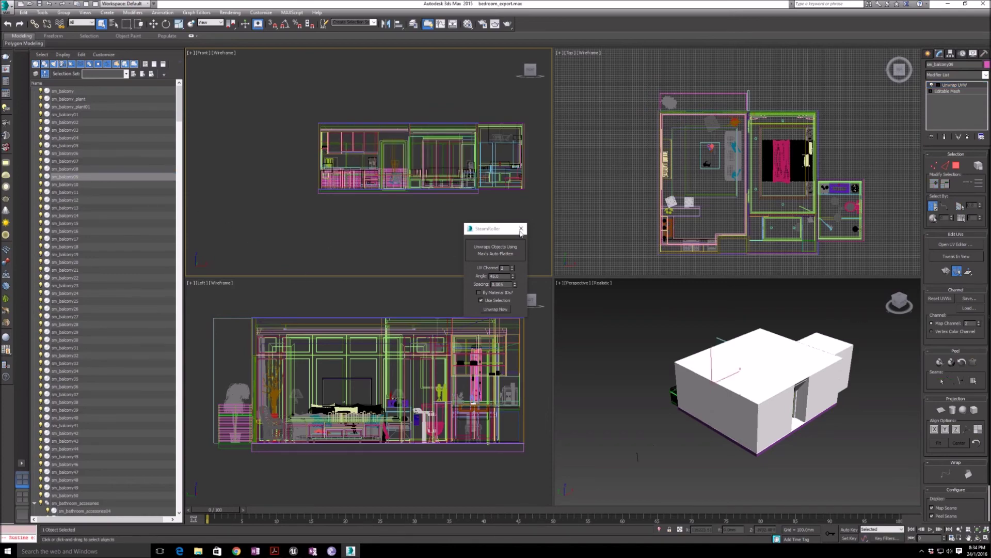
Close the SteamRoller window and return to the 3ds Max scene.
left_click(520, 229)
left_click(274, 551)
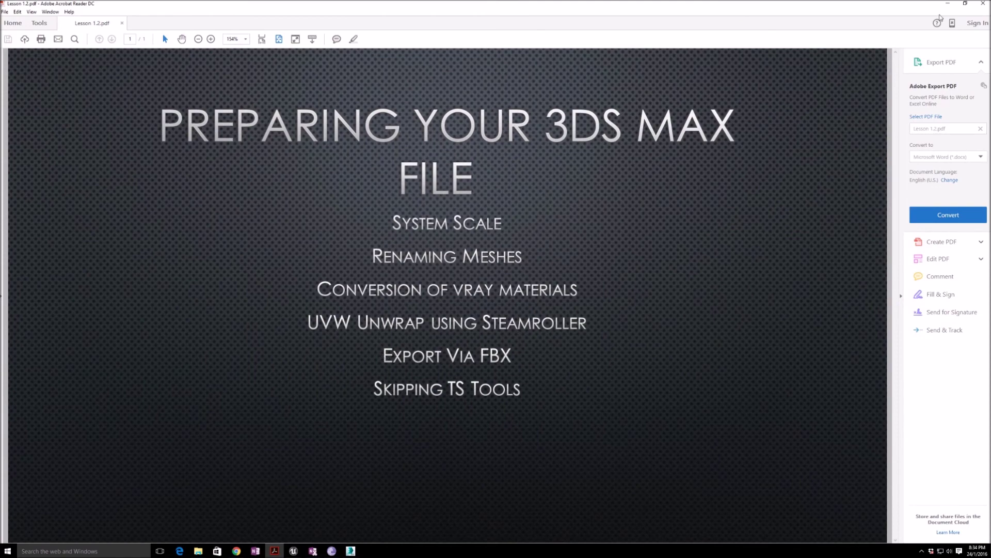
left_click(948, 3)
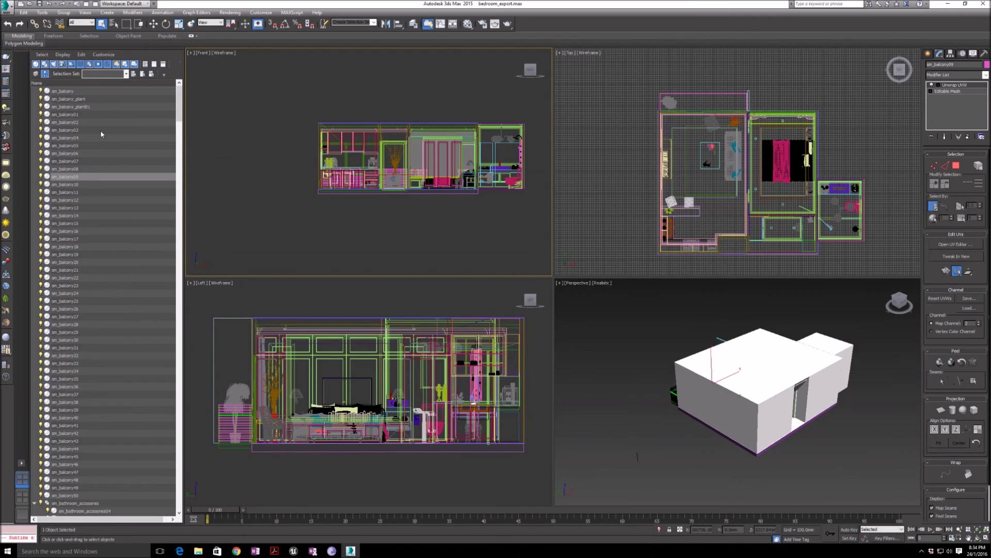
Export all selected objects to the Desktop as FBX file 'expo' with default FBX settings.
key("ctrl+a")
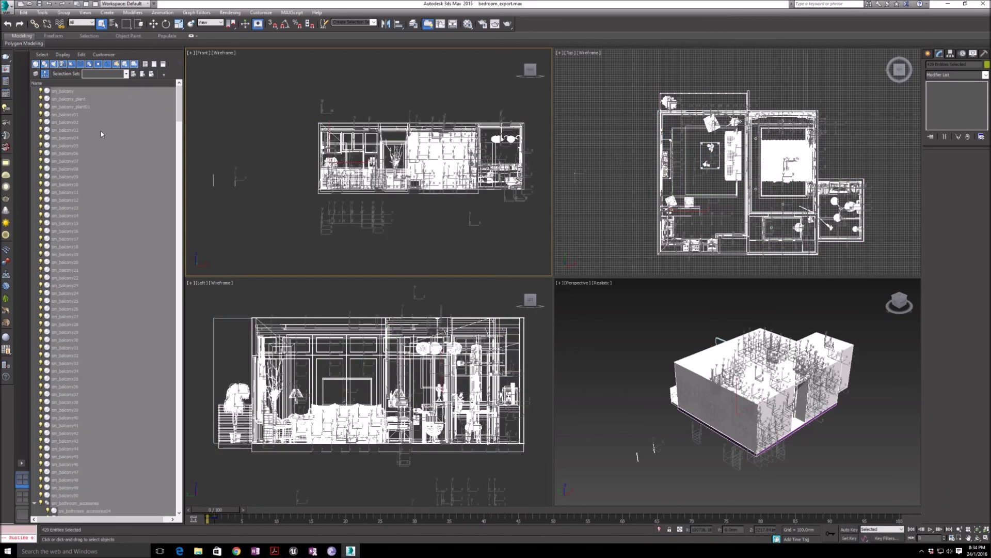
left_click(6, 6)
mouse_move(29, 132)
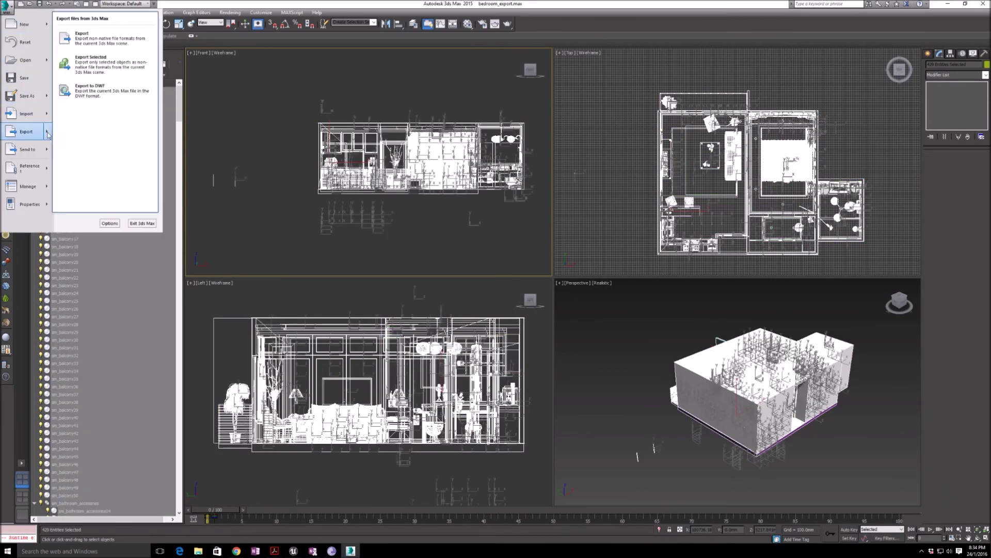
left_click(120, 65)
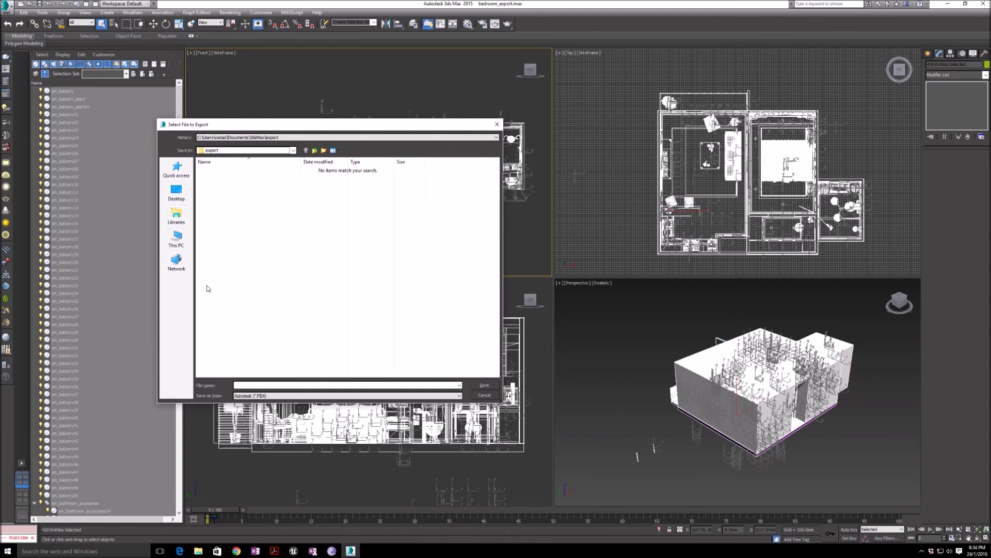
left_click(176, 192)
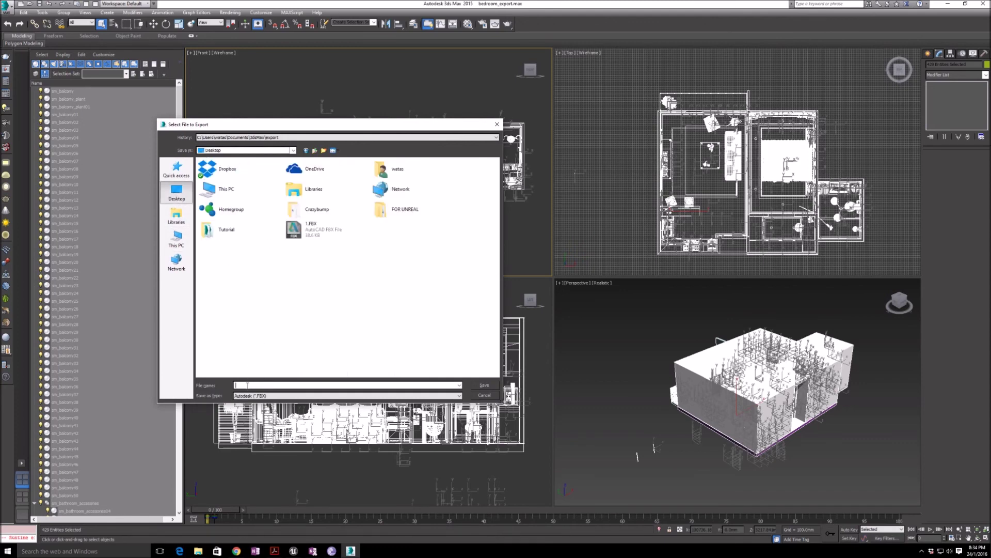
type("export")
key("Return")
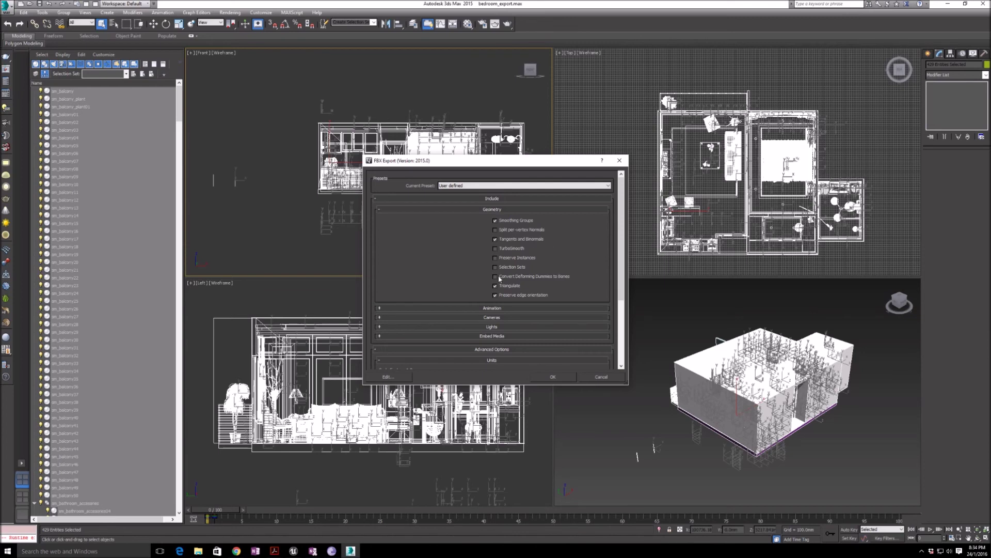
scroll(497, 280, "down", 3)
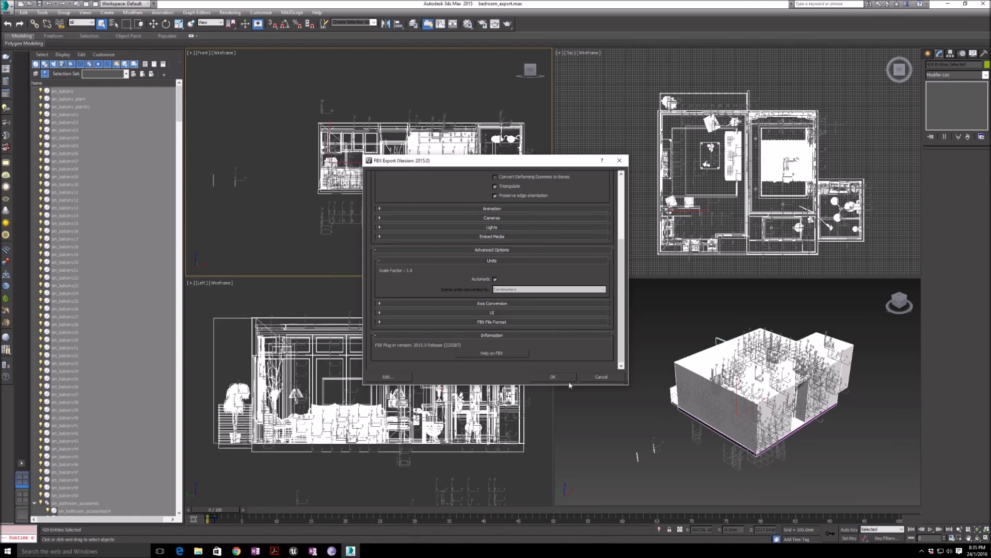
left_click(549, 377)
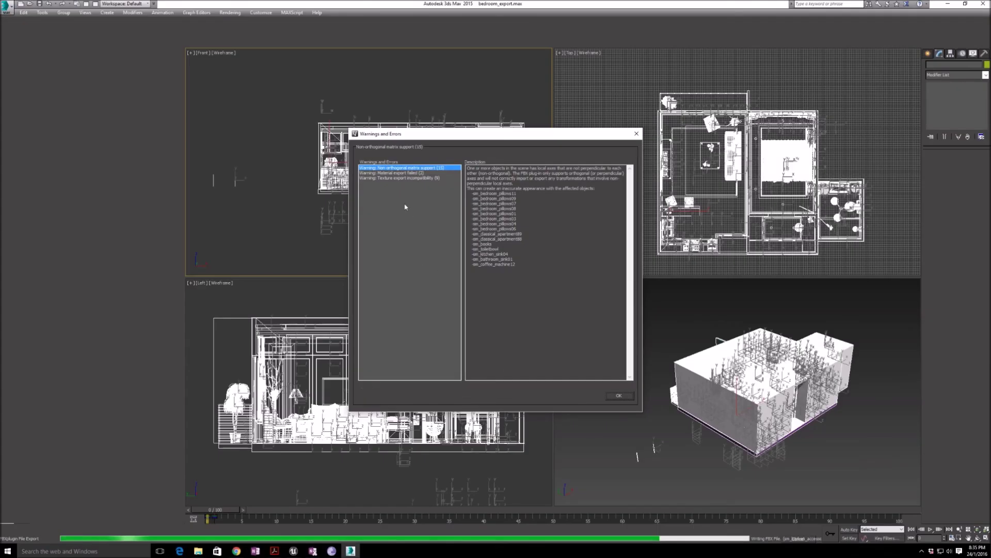
Review the material and texture export warnings, then dismiss the Warnings and Errors report.
left_click(409, 173)
left_click(409, 179)
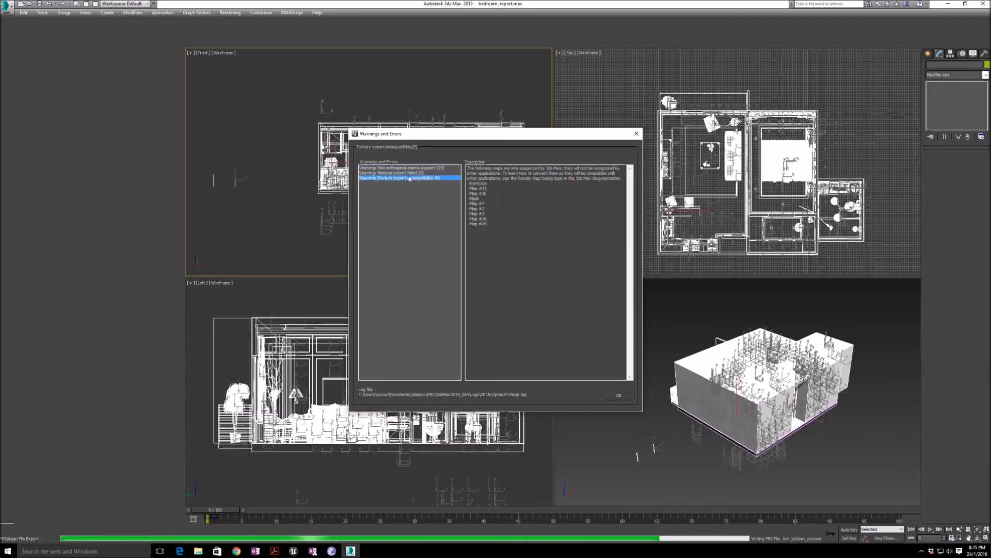
key("Up")
key("Up")
left_click(416, 179)
key("Up")
key("Up")
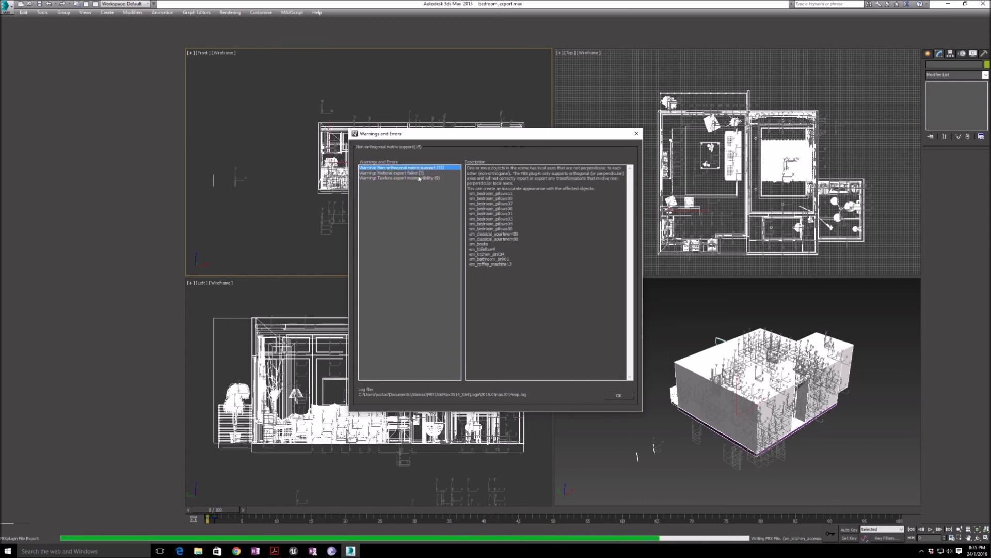
key("Down")
key("Down")
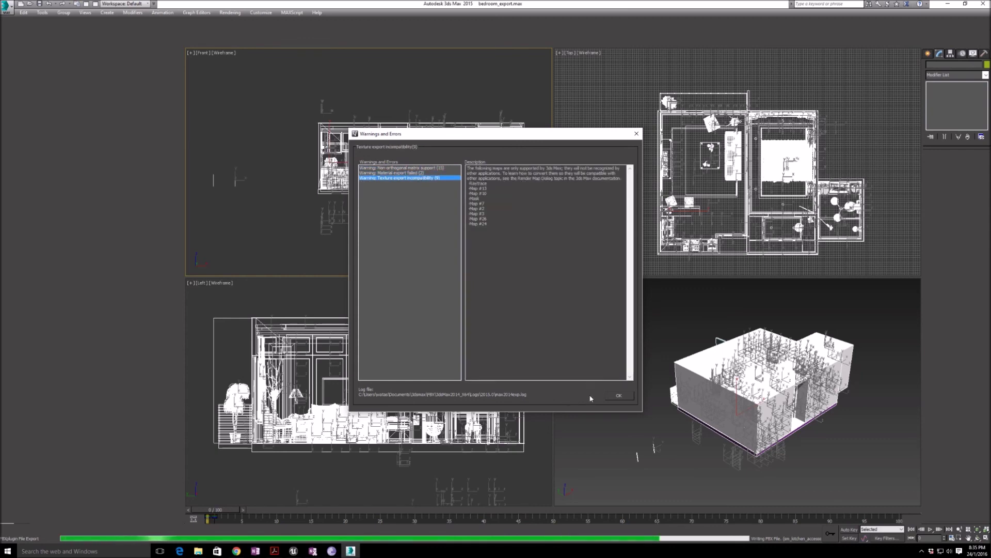
left_click(618, 396)
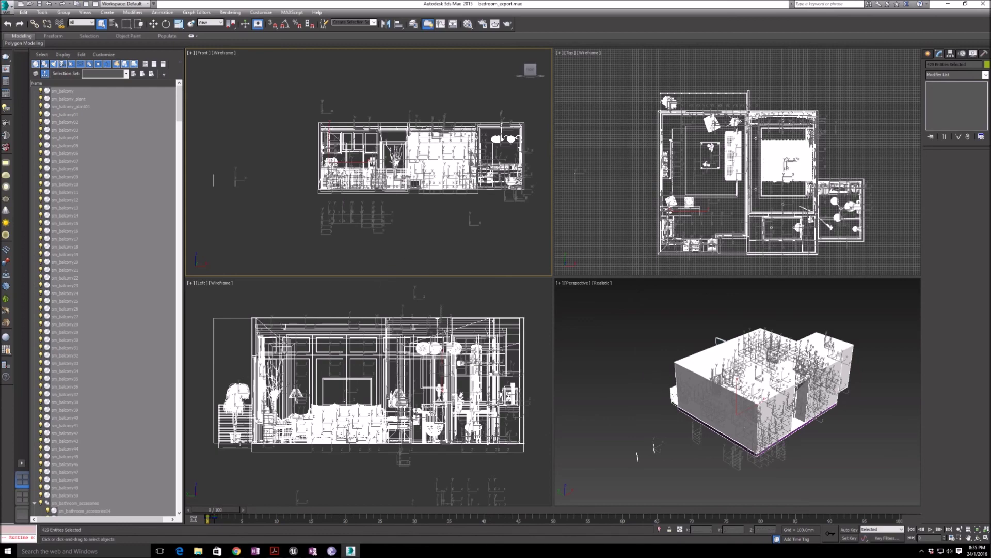
left_click(275, 551)
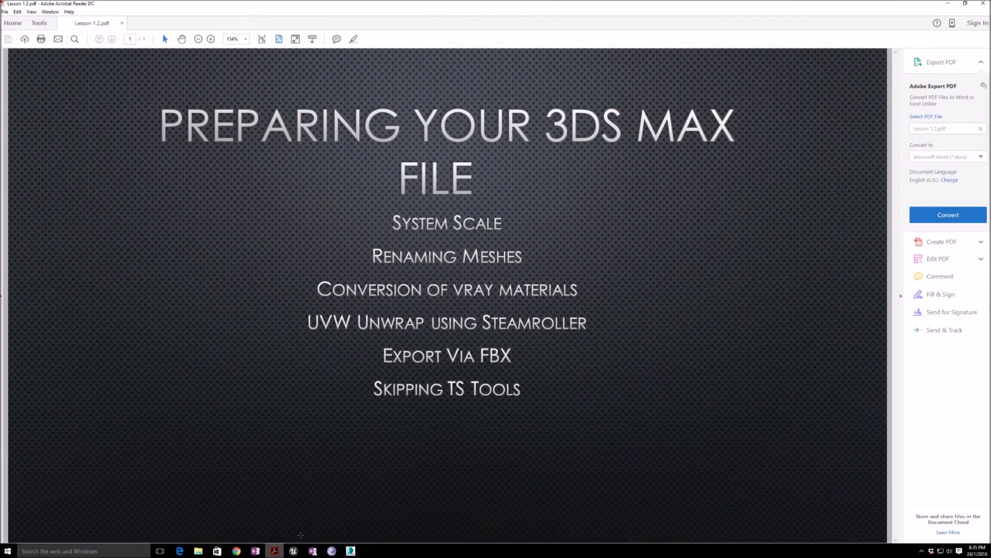